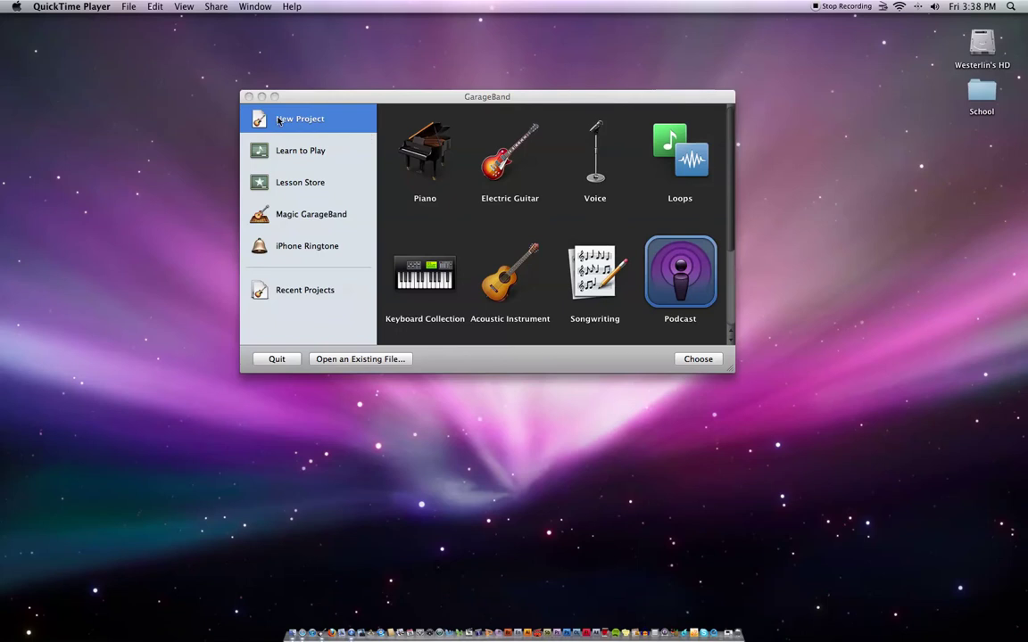
# Create a new Podcast project named PODCAST TEST on the Desktop and move its window to the middle of the screen
pyautogui.click(287, 121)
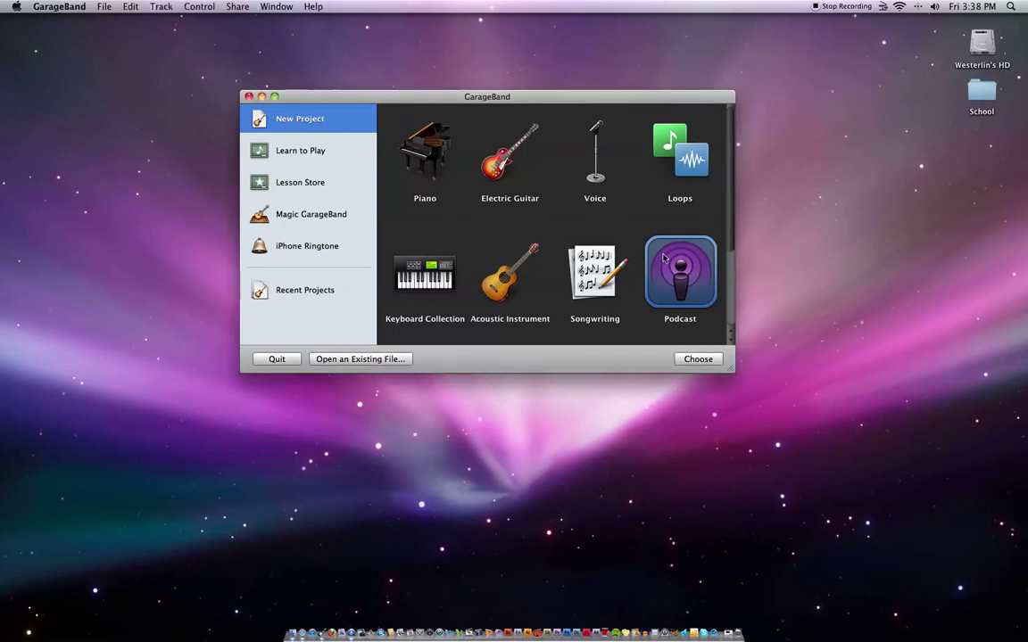
pyautogui.click(700, 360)
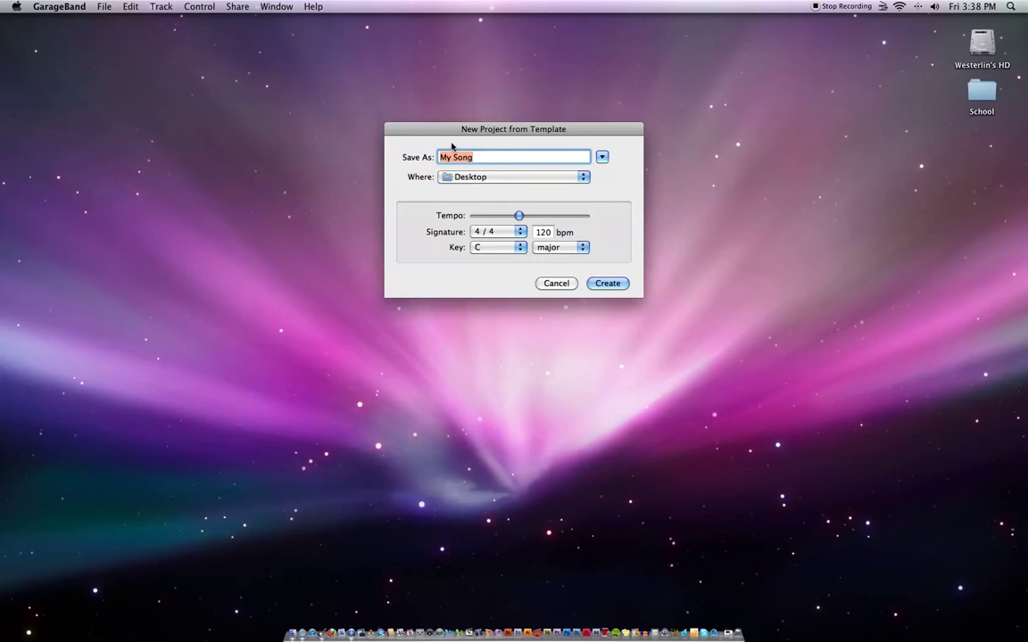
pyautogui.write('PODCAST TEST')
pyautogui.click(608, 284)
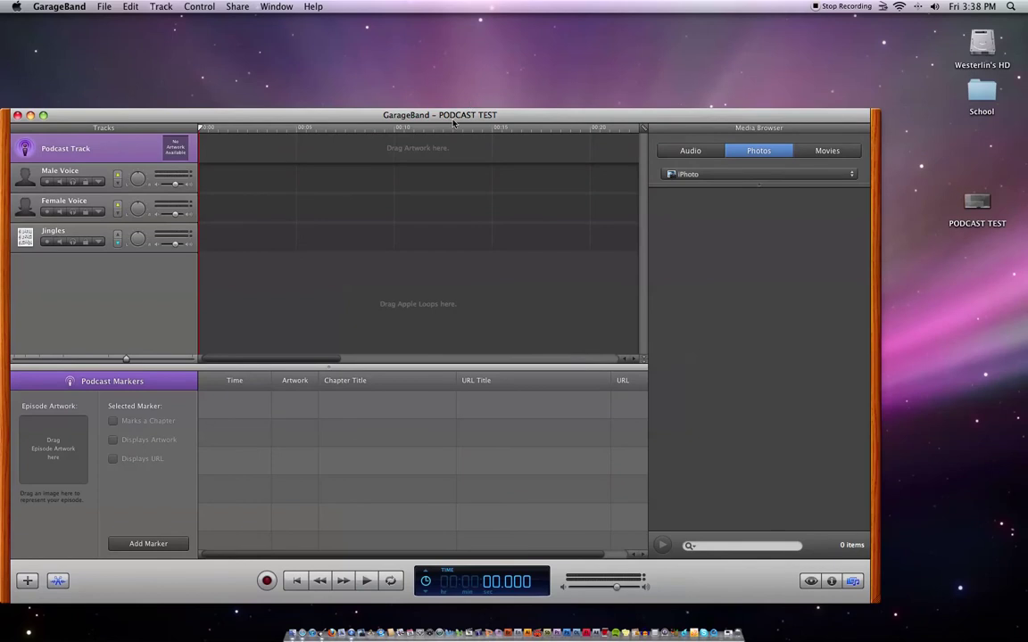
pyautogui.moveTo(452, 117); pyautogui.dragTo(498, 46)
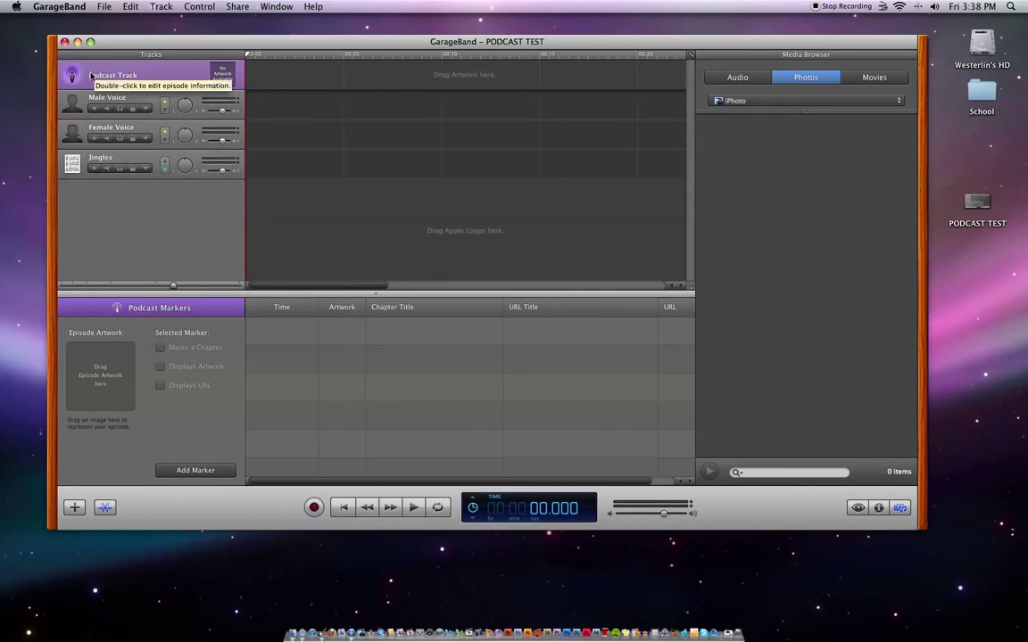
# Delete the Female Voice track from the project
pyautogui.click(82, 129)
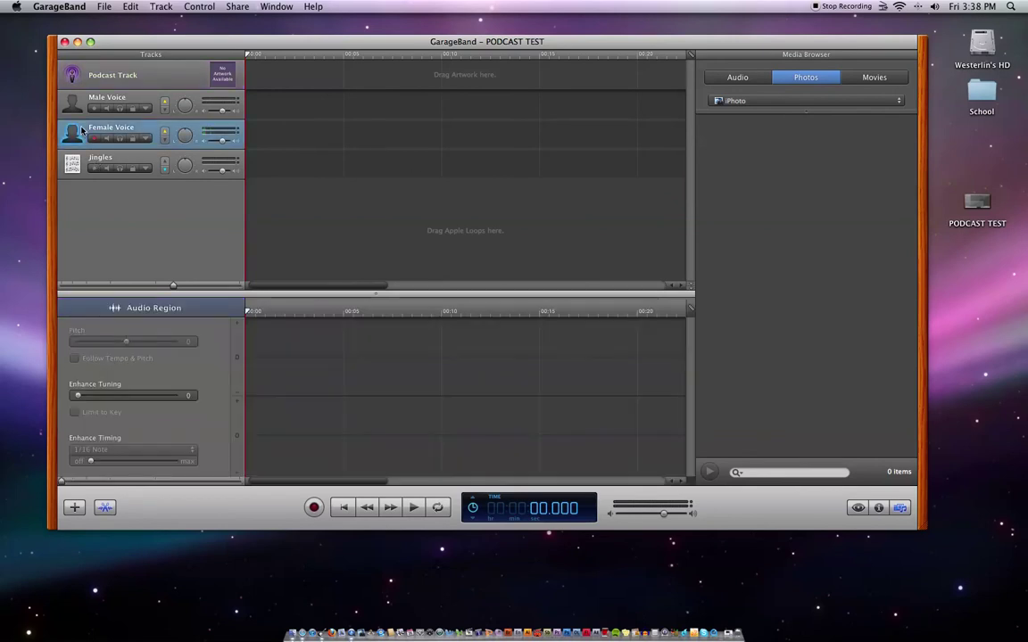
pyautogui.click(161, 7)
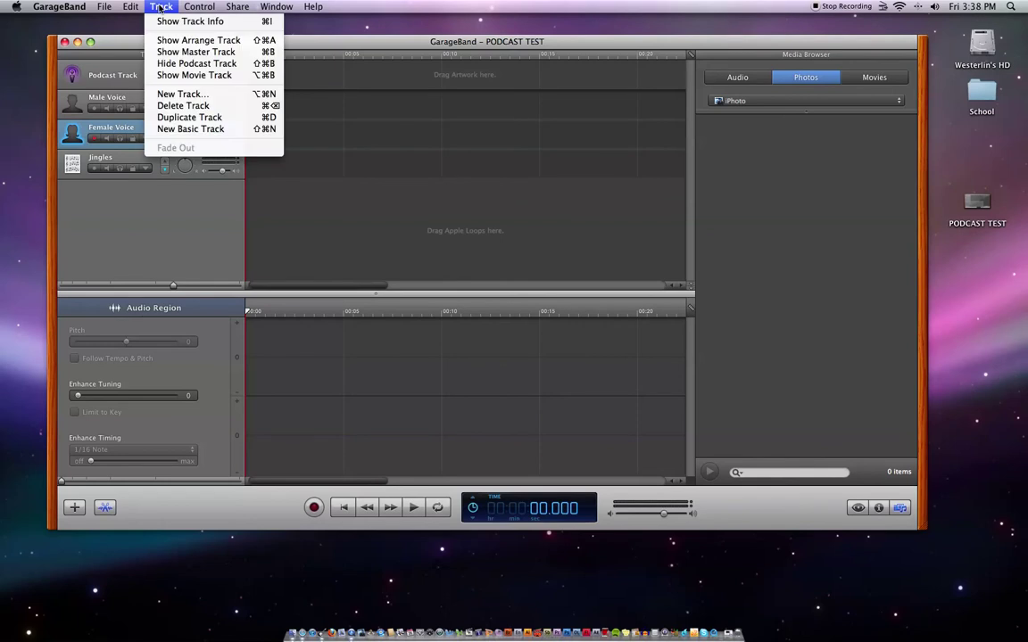
pyautogui.click(179, 106)
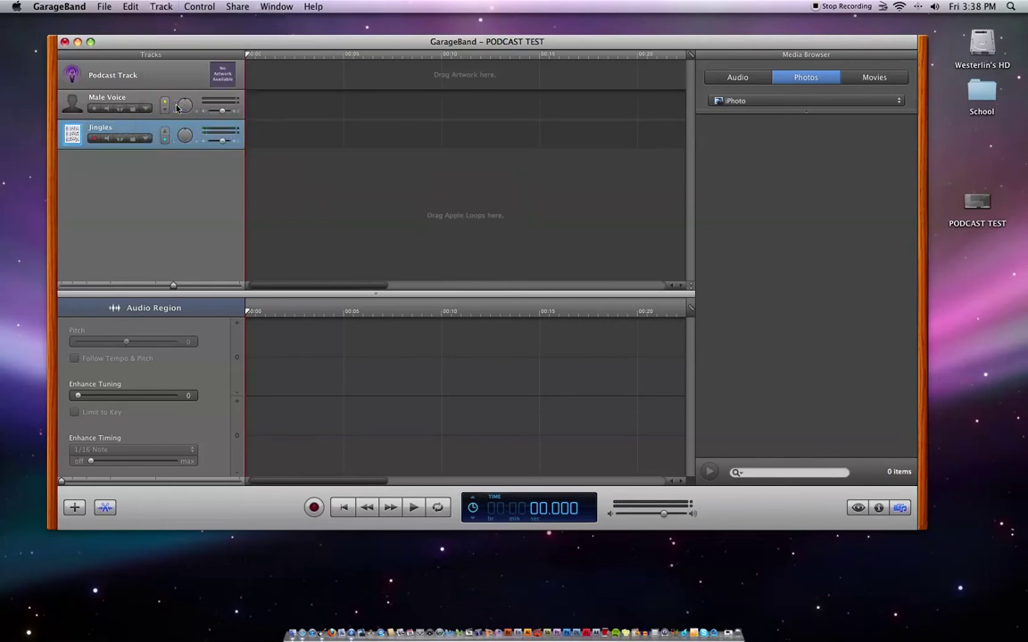
# Record a short first narration clip on the Male Voice track from the start of the timeline
pyautogui.click(82, 101)
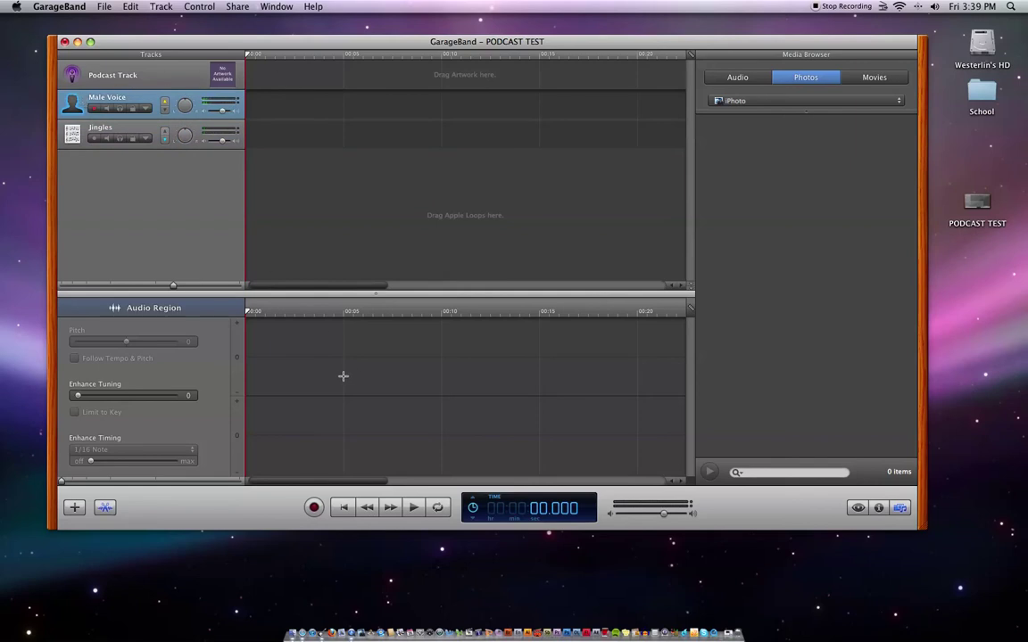
pyautogui.click(314, 507)
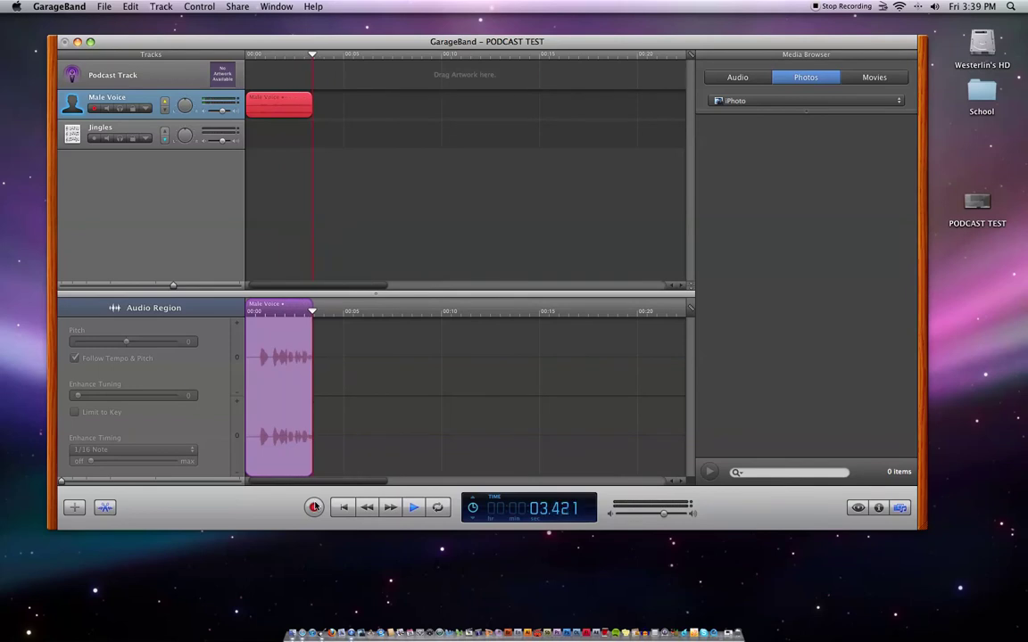
pyautogui.click(314, 507)
pyautogui.press('space')
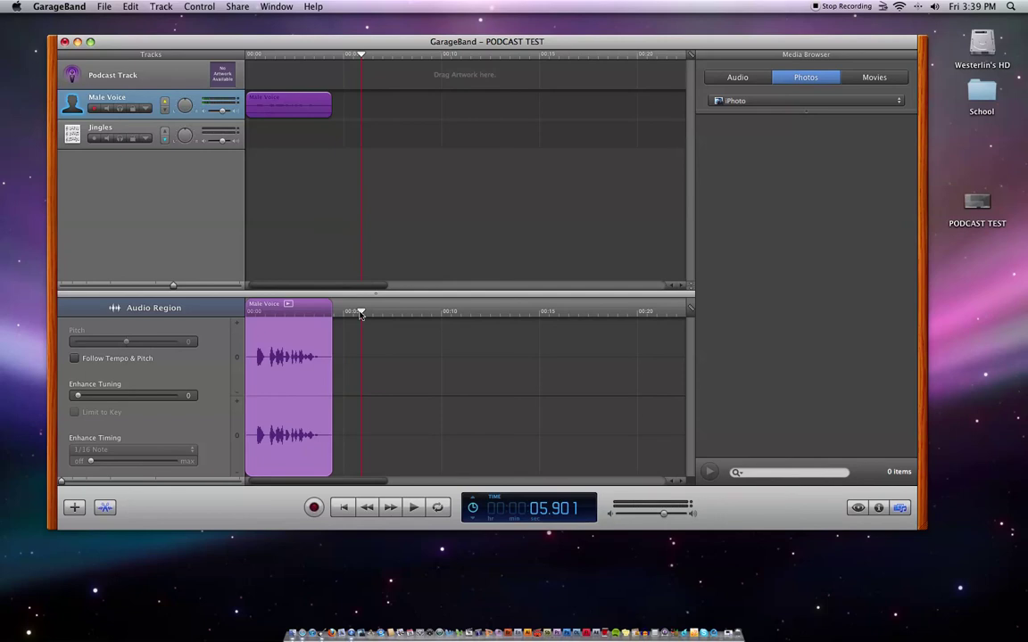
# Play back the first narration clip from the beginning of the timeline
pyautogui.moveTo(361, 314); pyautogui.dragTo(225, 318)
pyautogui.press('space')
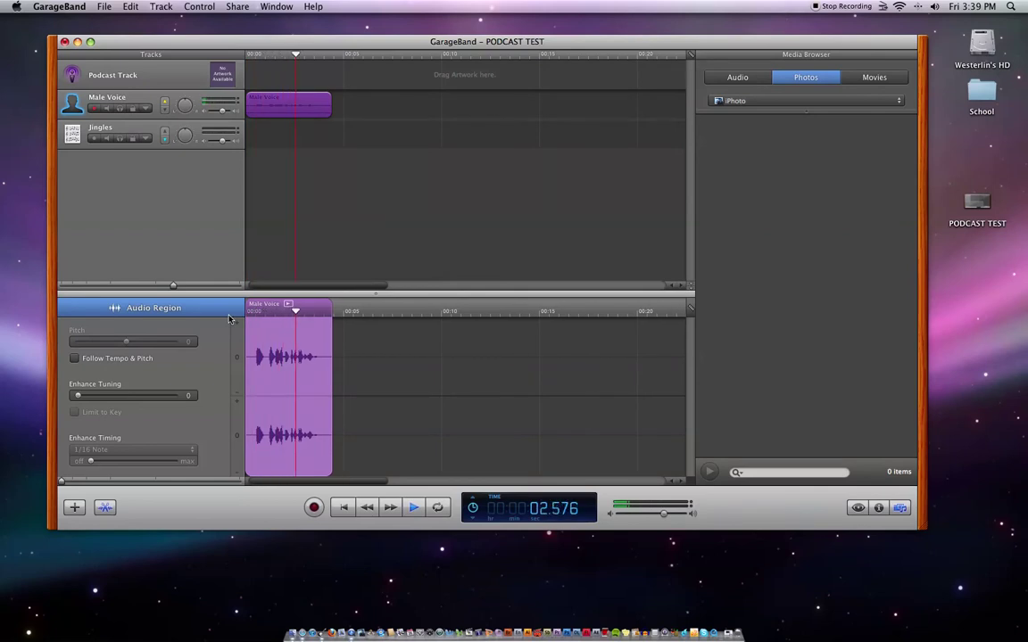
pyautogui.press('space')
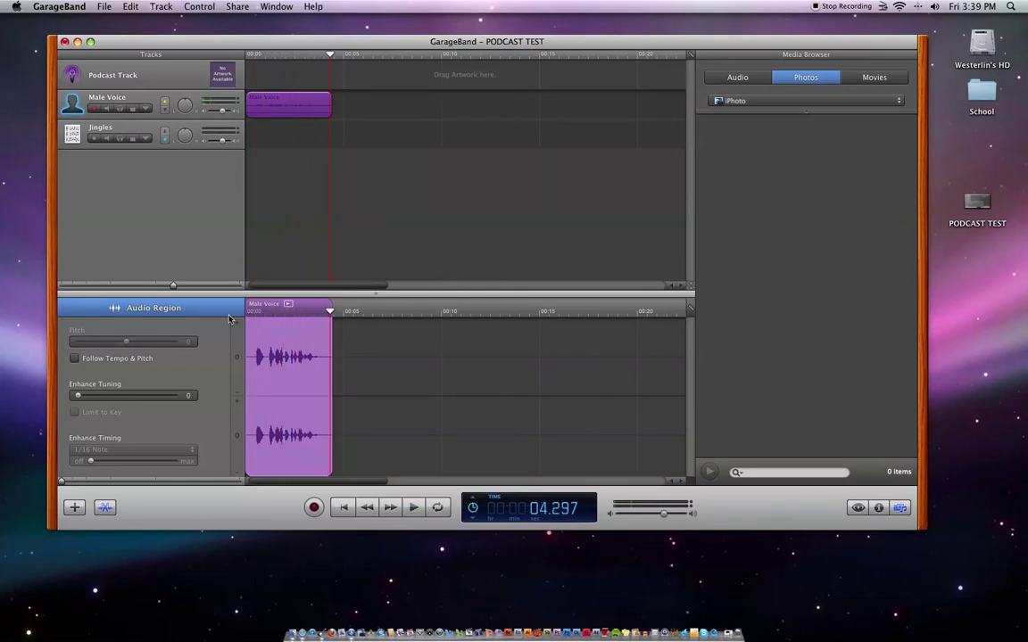
# Record a second narration clip on the Male Voice track starting at about 4.8 seconds, and play it back
pyautogui.moveTo(330, 312); pyautogui.dragTo(338, 313)
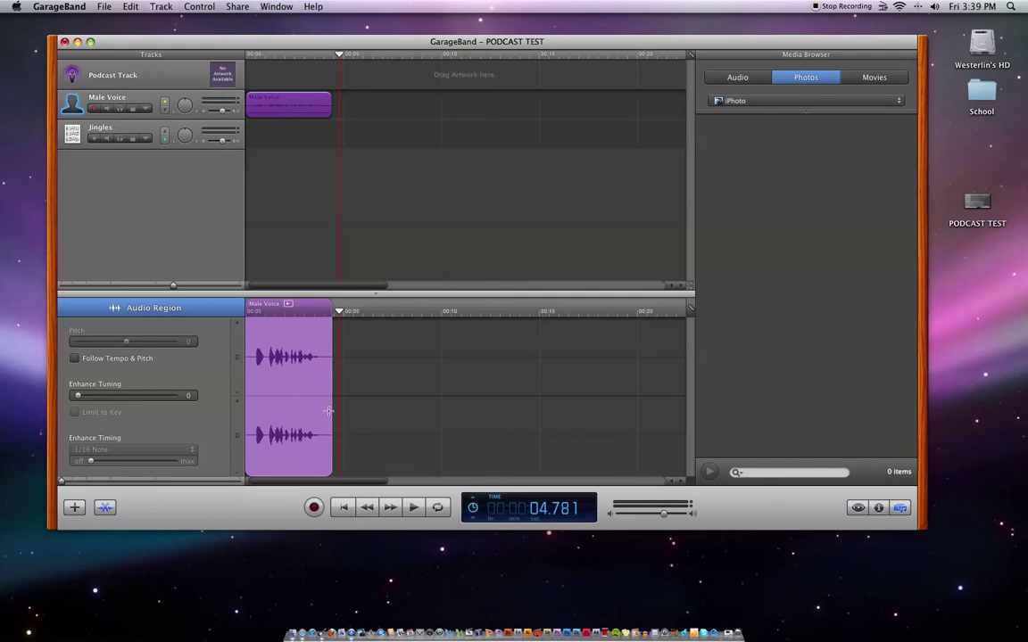
pyautogui.click(313, 508)
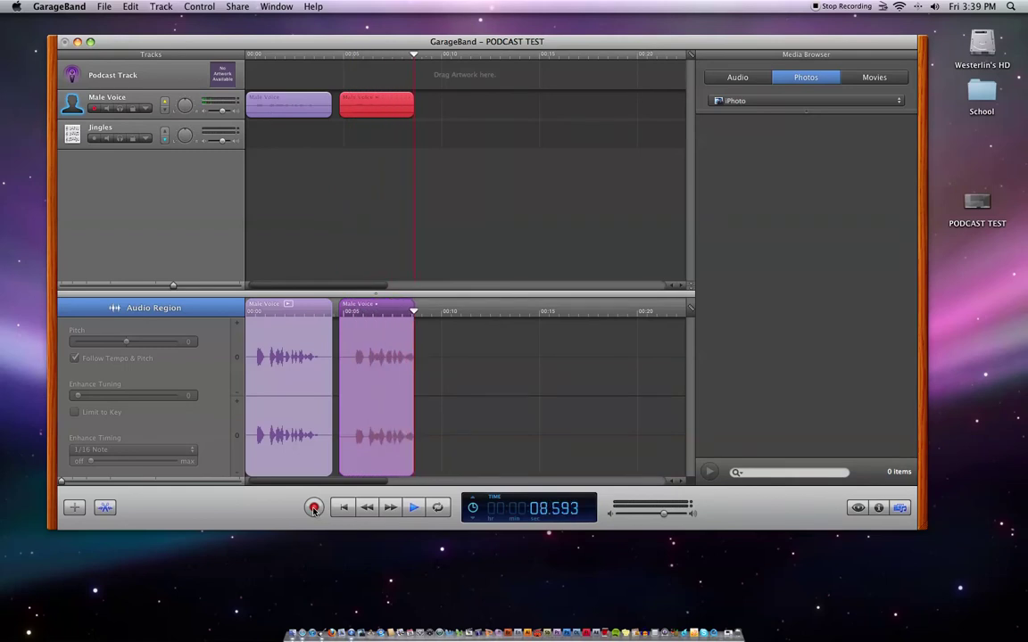
pyautogui.click(313, 509)
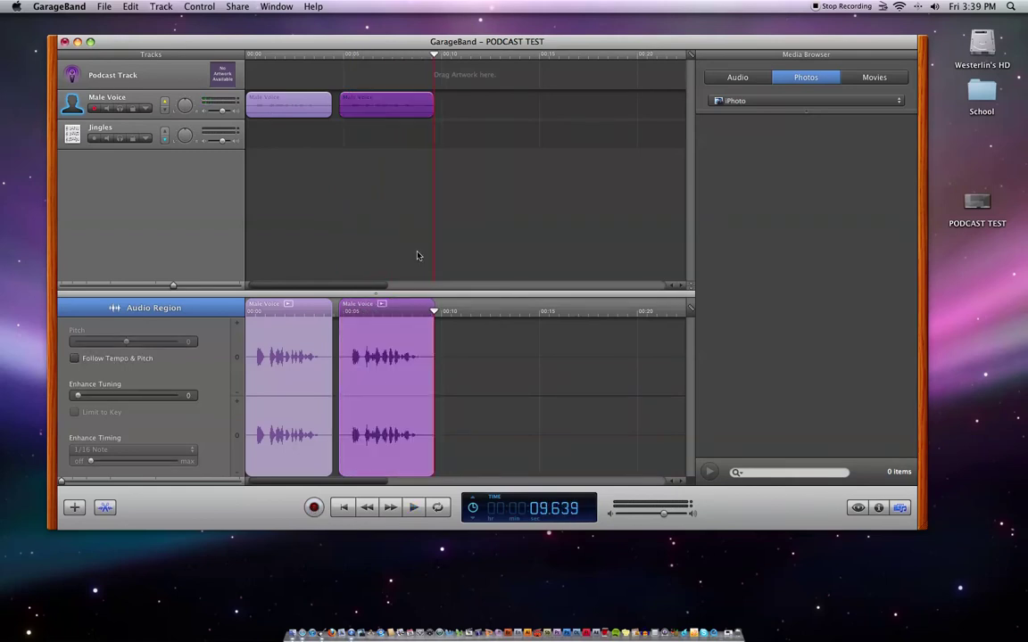
pyautogui.moveTo(392, 312); pyautogui.dragTo(338, 319)
pyautogui.press('space')
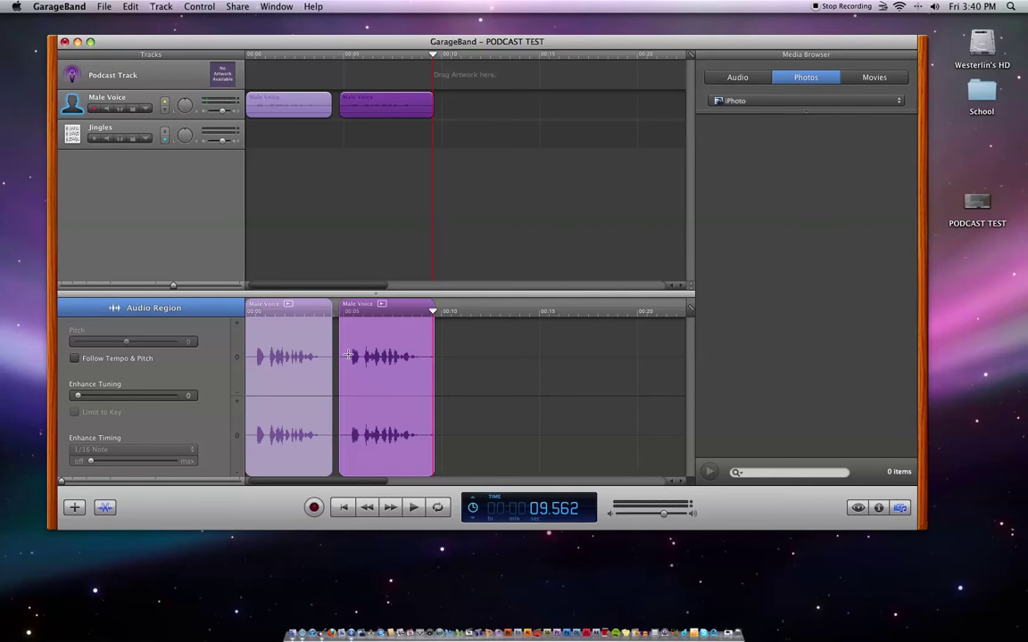
# Cut the silence from the start of the second narration clip and move the clip against the first one, covering its trailing silence
pyautogui.moveTo(347, 355); pyautogui.dragTo(336, 361)
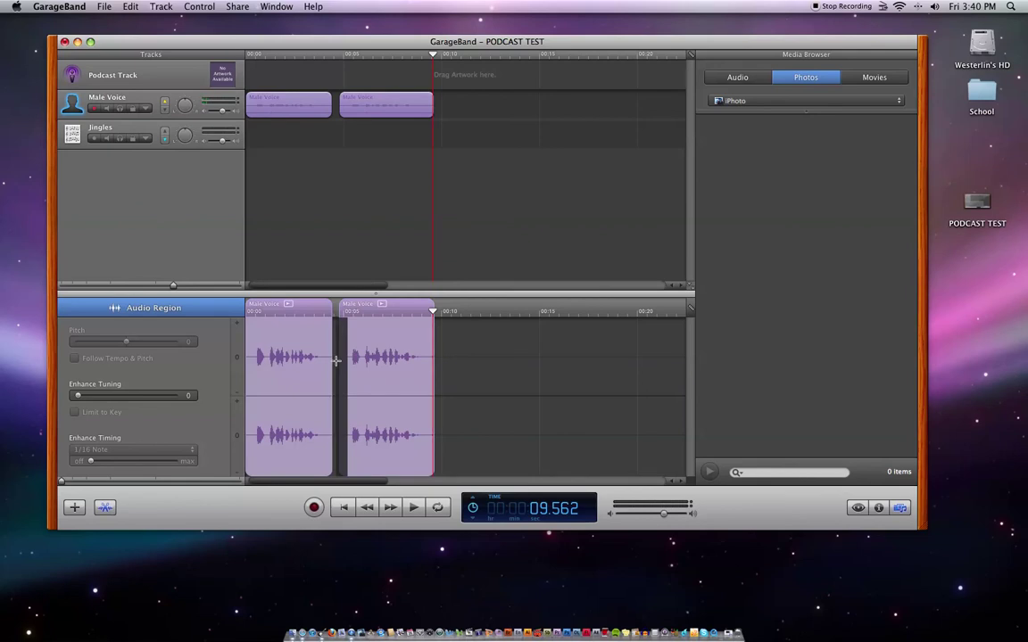
pyautogui.moveTo(336, 360); pyautogui.dragTo(337, 360)
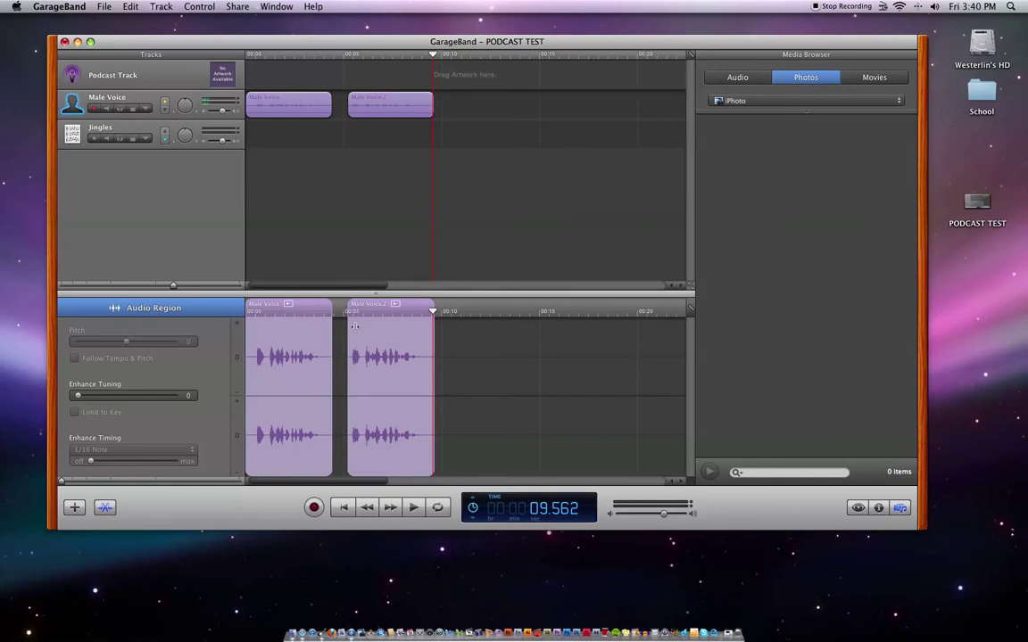
pyautogui.moveTo(347, 324); pyautogui.dragTo(323, 329)
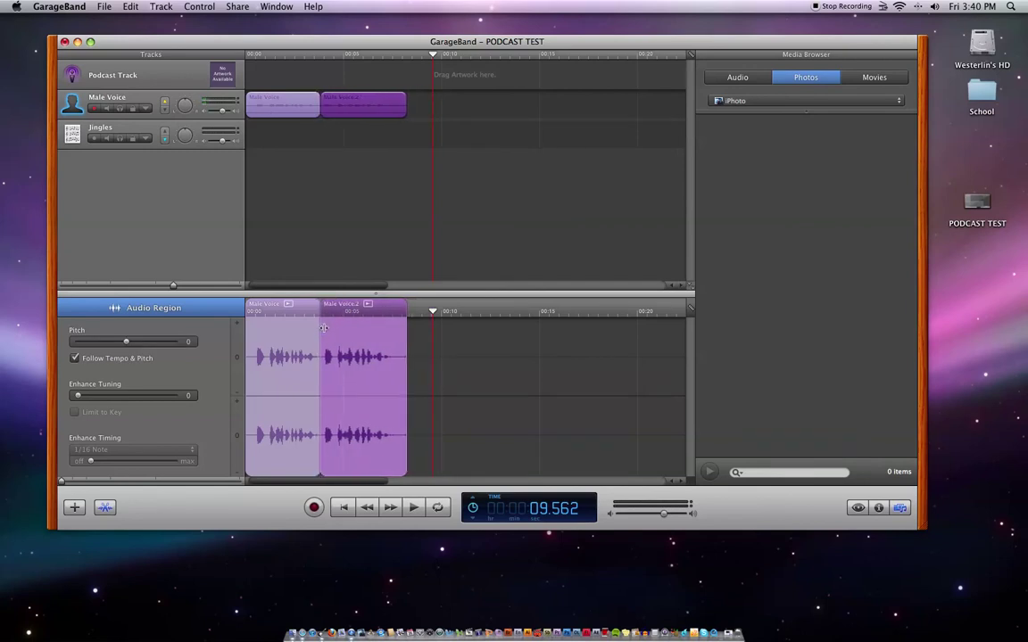
# Play back the joined narration clips from the start and deselect them
pyautogui.moveTo(432, 56); pyautogui.dragTo(176, 92)
pyautogui.press('space')
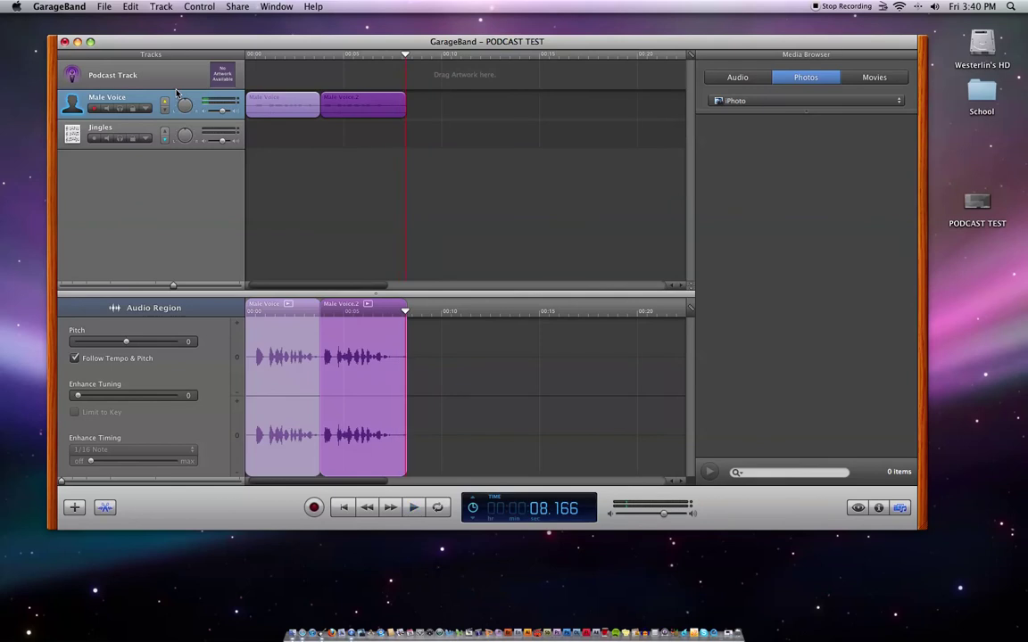
pyautogui.click(415, 55)
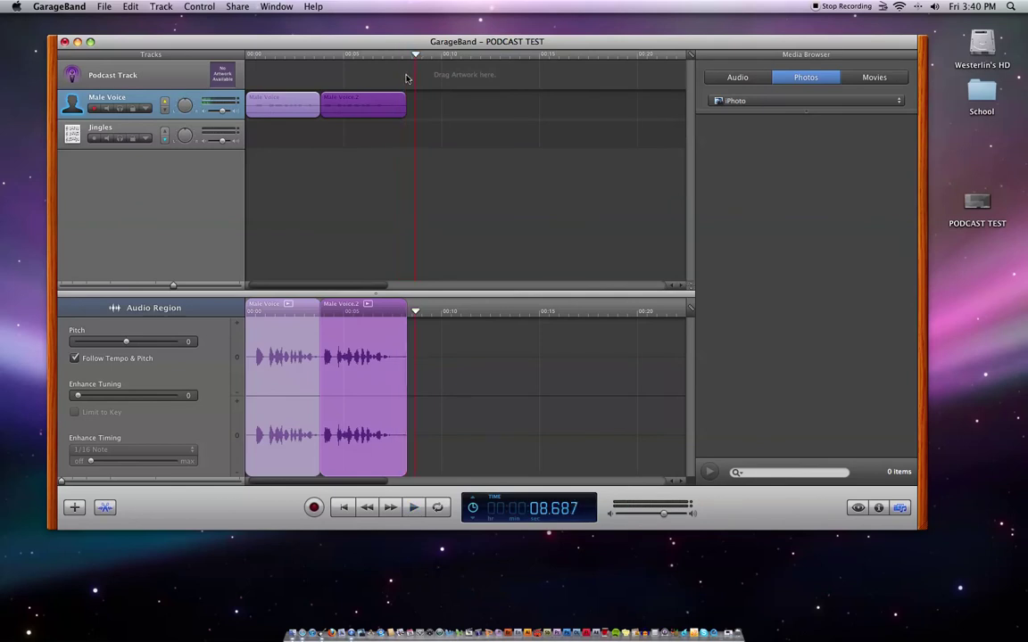
pyautogui.click(408, 91)
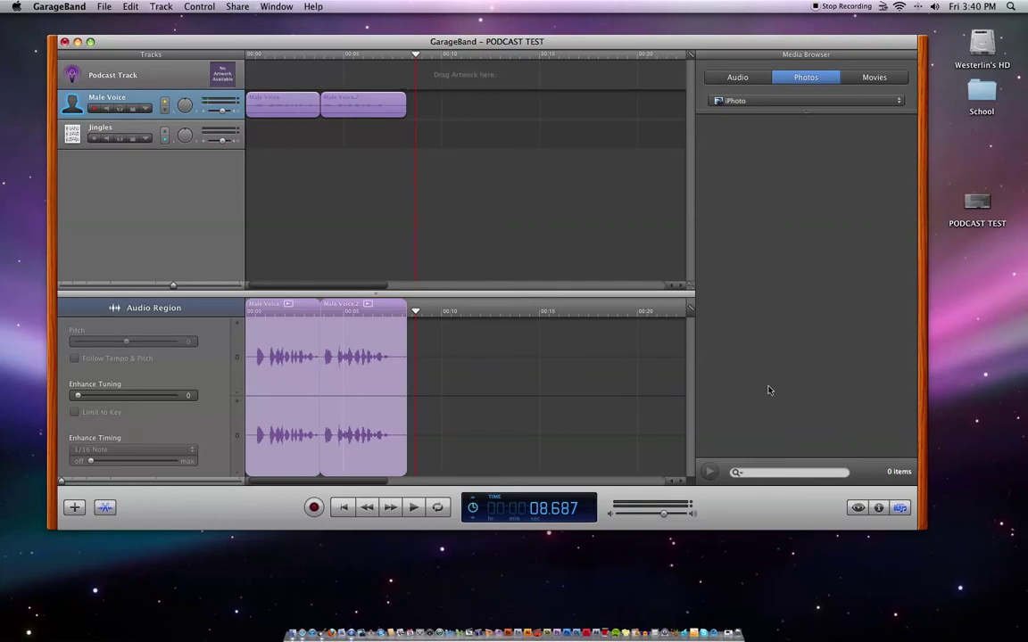
# Browse the Country loops under All Effects in the loop browser and preview the Dustbowl jingle
pyautogui.click(859, 510)
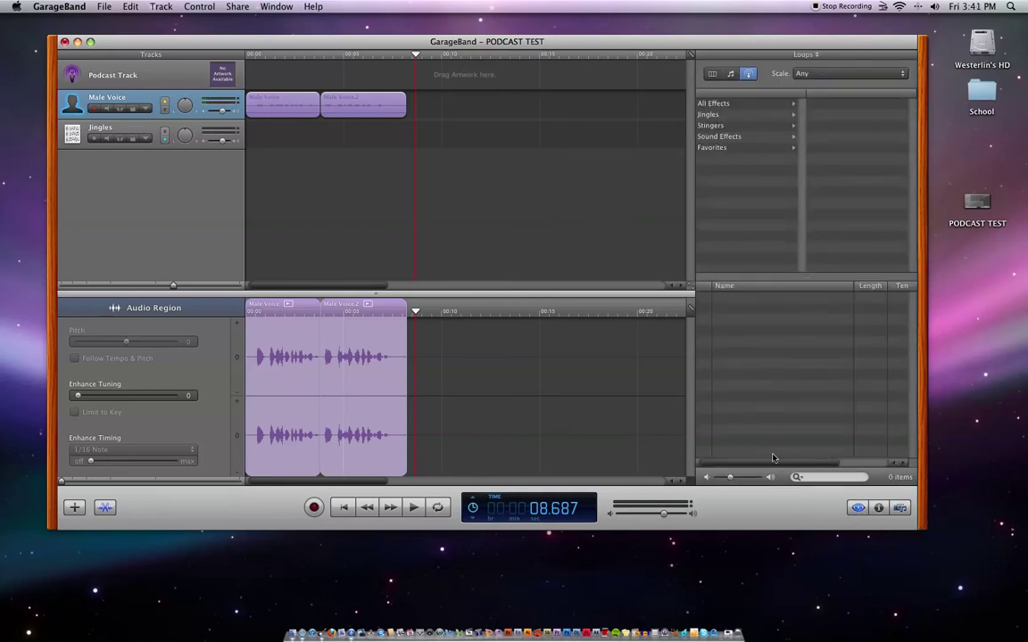
pyautogui.click(723, 104)
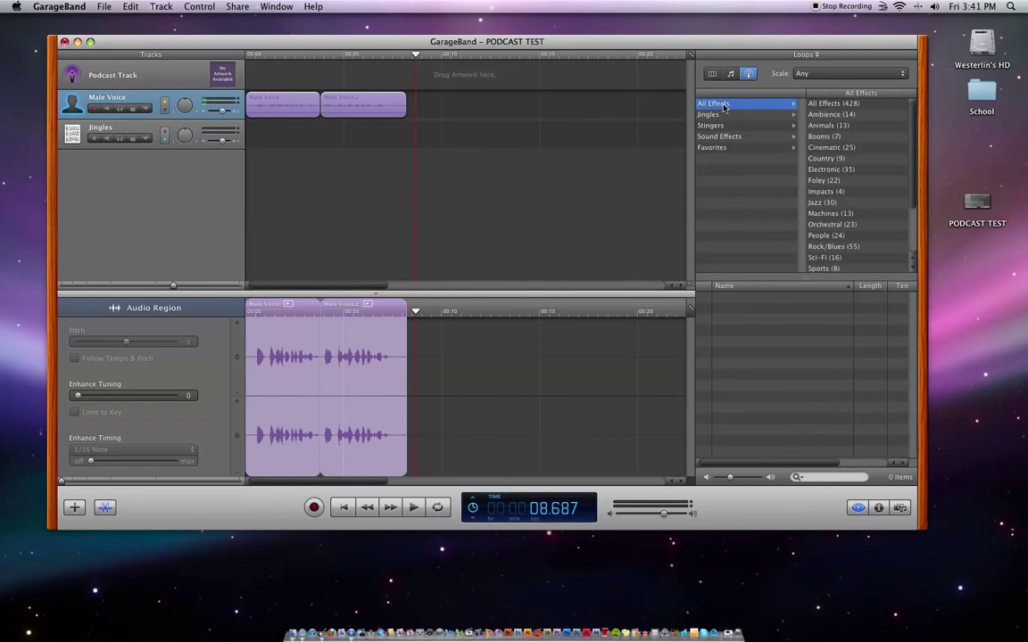
pyautogui.click(830, 159)
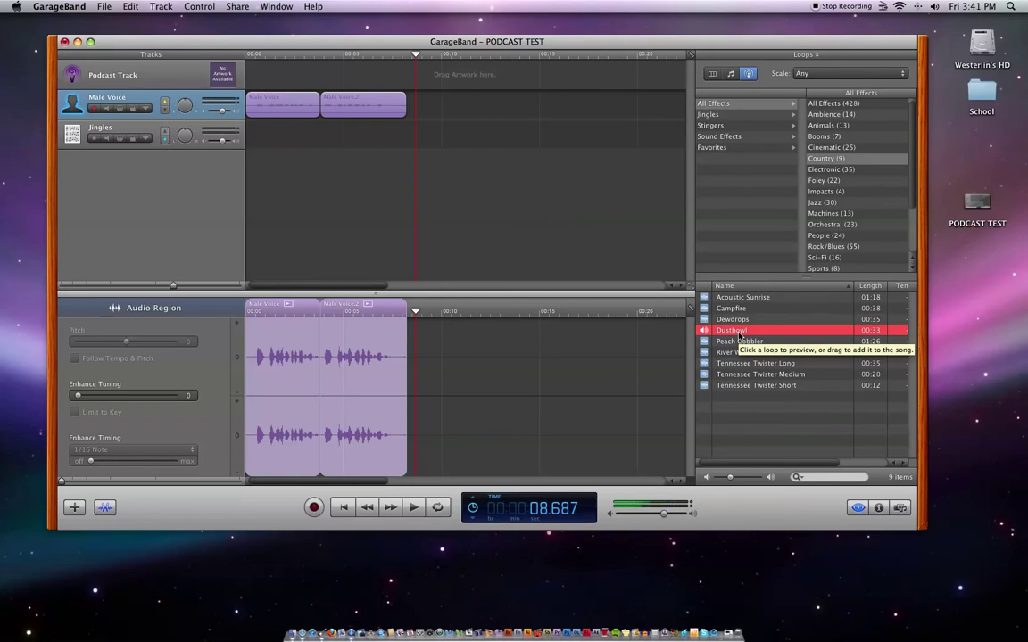
pyautogui.press('space')
pyautogui.press('space')
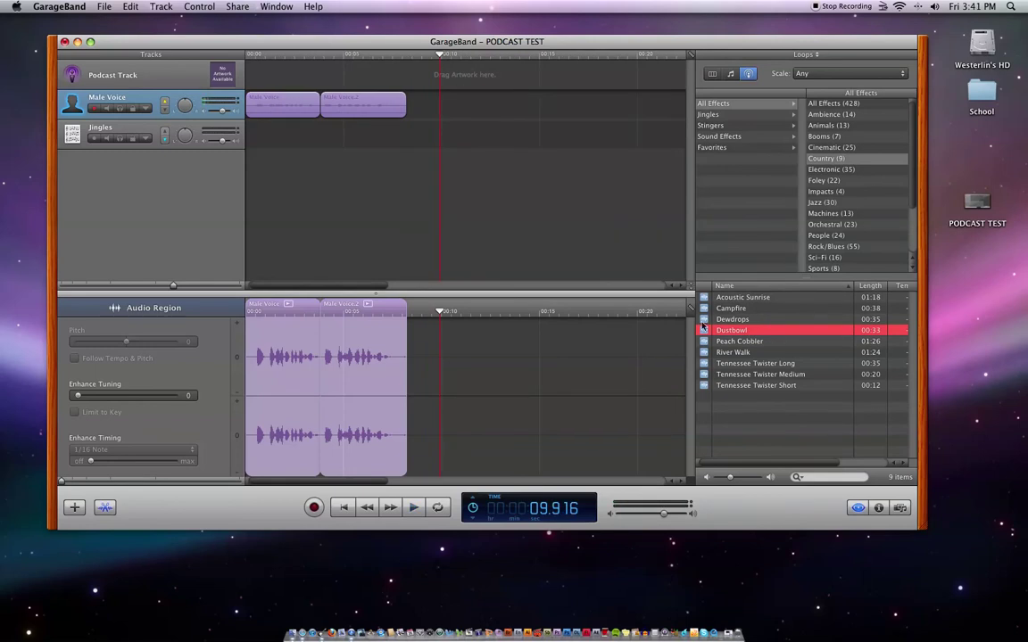
# Add the Dustbowl loop to the Jingles track at the very start of the timeline
pyautogui.moveTo(725, 335); pyautogui.dragTo(644, 304)
pyautogui.click(87, 129)
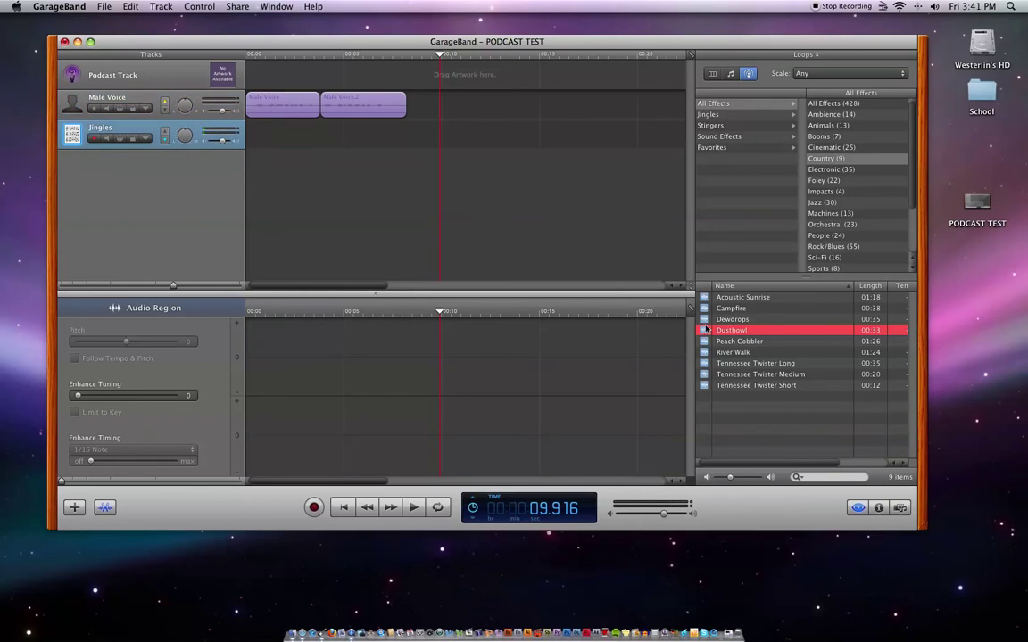
pyautogui.moveTo(720, 334); pyautogui.dragTo(246, 125)
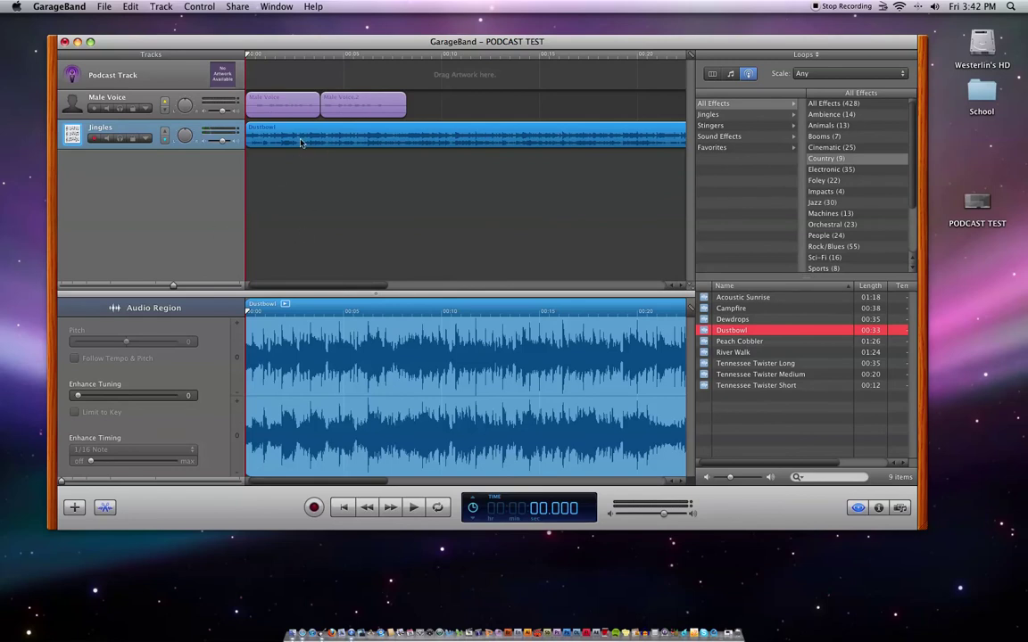
# Hide the track editor and reopen it for the Dustbowl region
pyautogui.press('super+e')
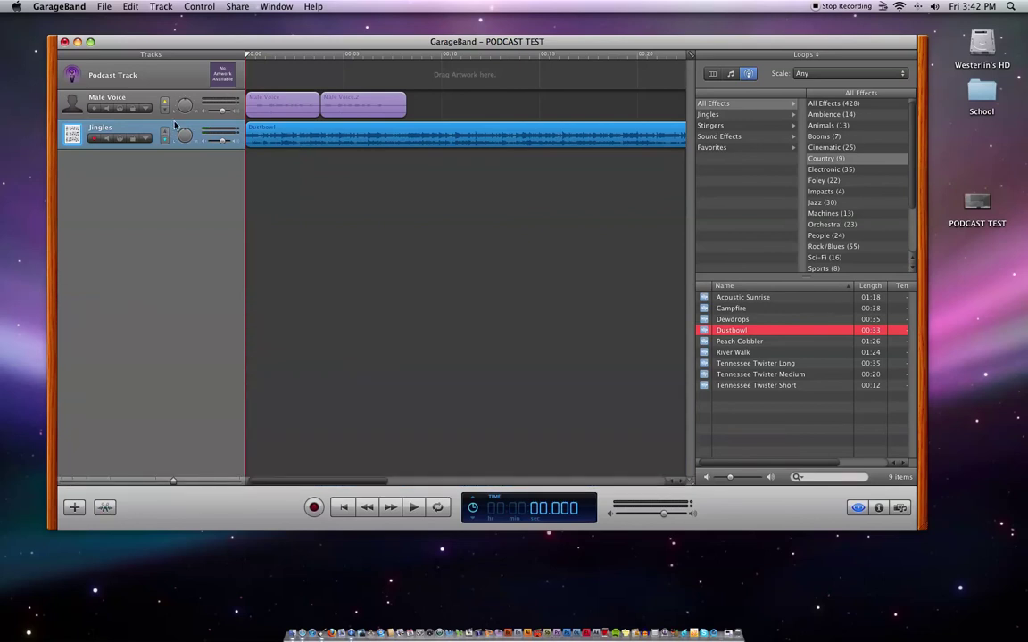
pyautogui.click(216, 96)
pyautogui.doubleClick(283, 131)
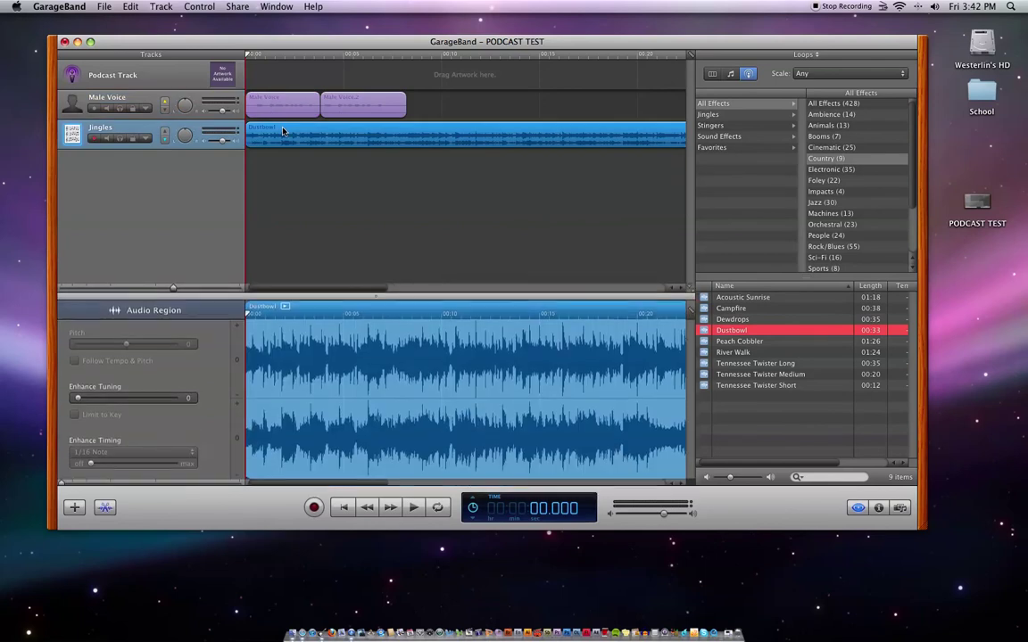
# Delete the part of the Dustbowl region from just before the 3-second mark to its end
pyautogui.moveTo(323, 51)
pyautogui.mouseDown()
pyautogui.moveTo(342, 55)
pyautogui.moveTo(278, 57)
pyautogui.moveTo(314, 57)
pyautogui.moveTo(305, 57)
pyautogui.mouseUp()
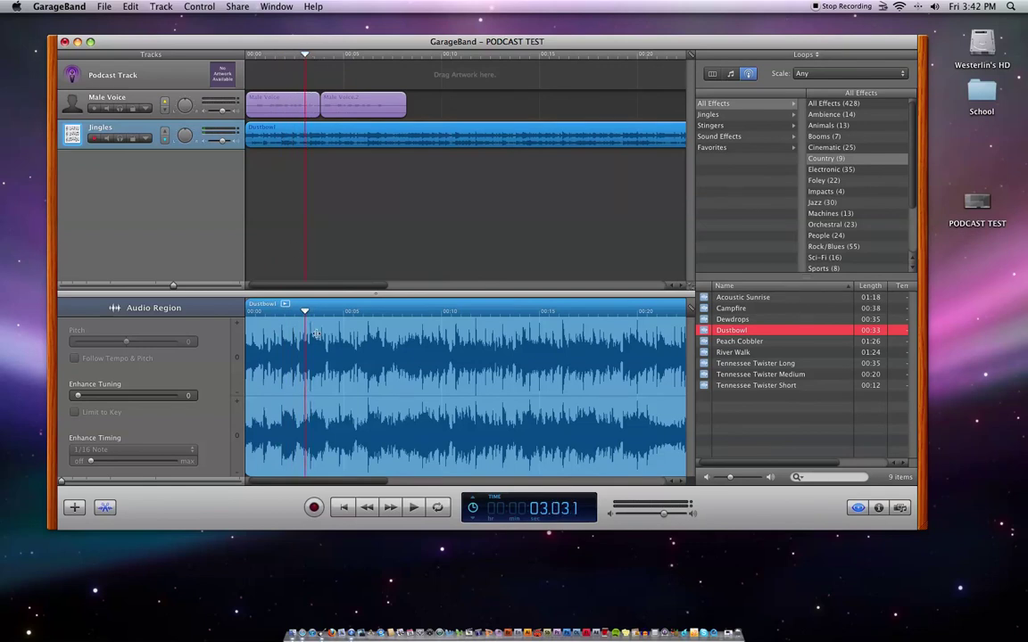
pyautogui.moveTo(298, 337); pyautogui.dragTo(567, 382)
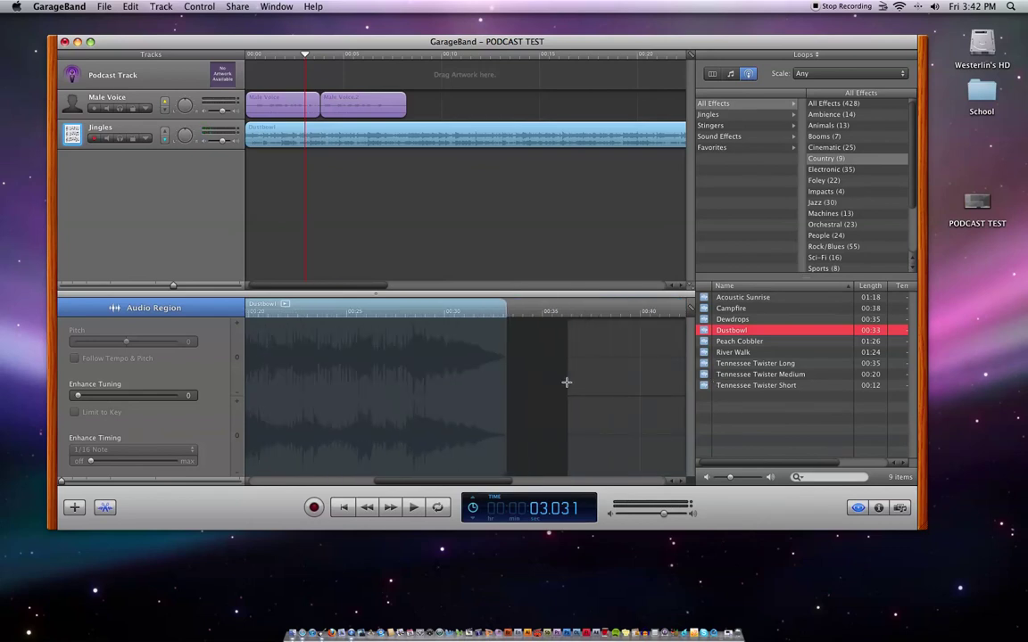
pyautogui.press('Delete')
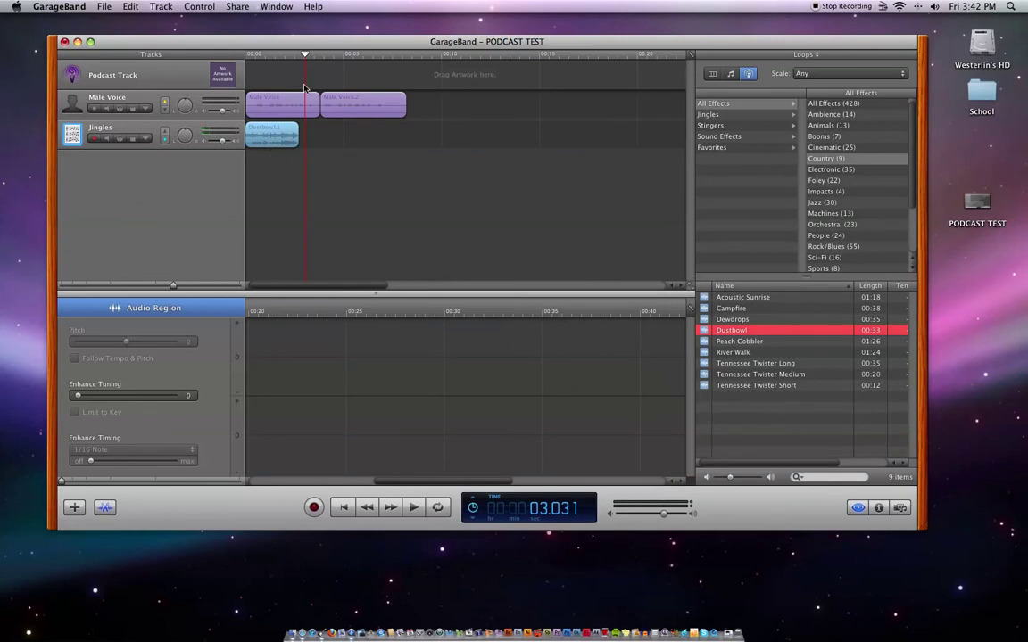
# Move both Male Voice clips together to start at about 2 seconds, slightly overlapping the end of the Dustbowl jingle
pyautogui.click(128, 100)
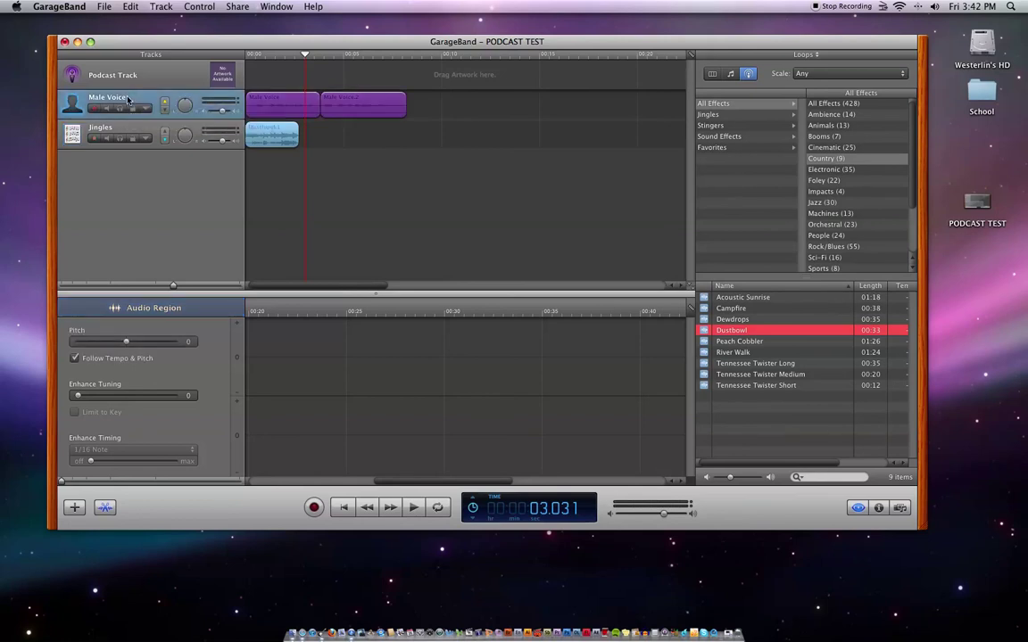
pyautogui.moveTo(424, 104); pyautogui.dragTo(302, 114)
pyautogui.moveTo(306, 58); pyautogui.dragTo(296, 58)
pyautogui.moveTo(313, 96); pyautogui.dragTo(309, 96)
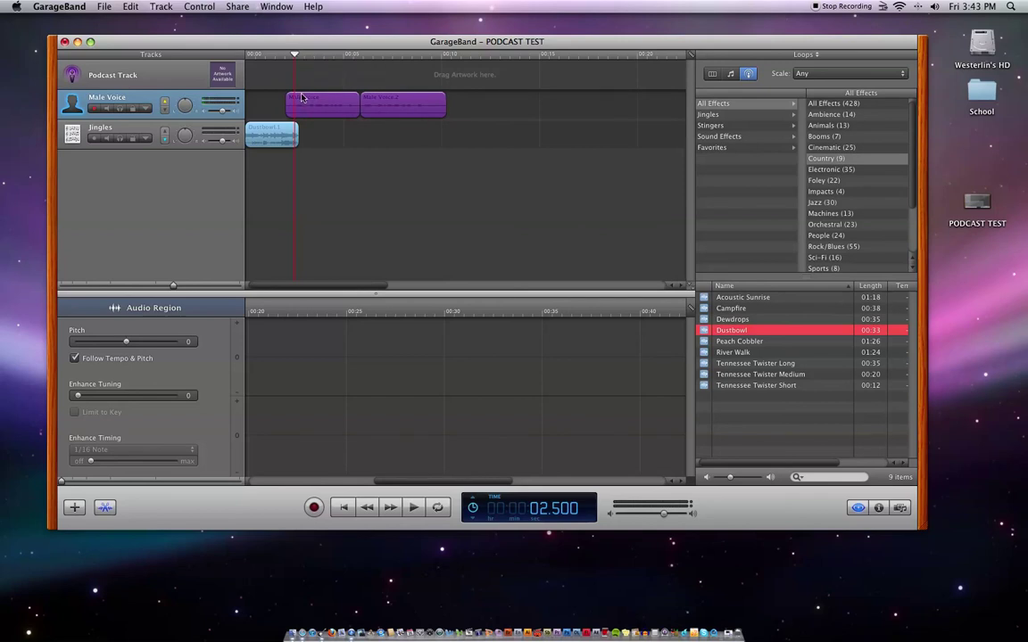
# Play the podcast from the start of the timeline to check how the voice overlaps the jingle
pyautogui.moveTo(294, 55); pyautogui.dragTo(232, 59)
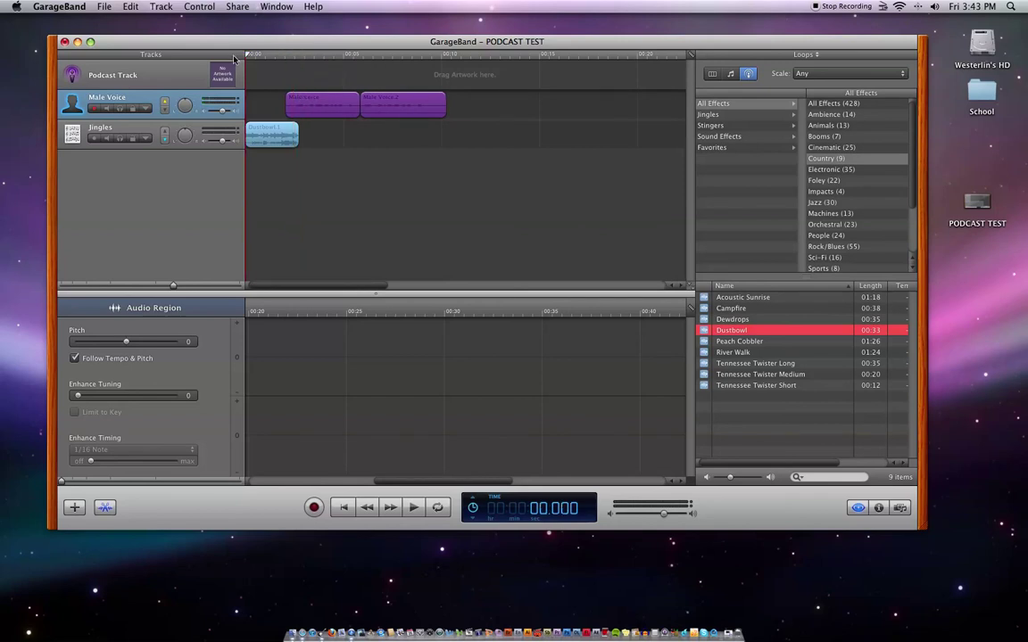
pyautogui.press('space')
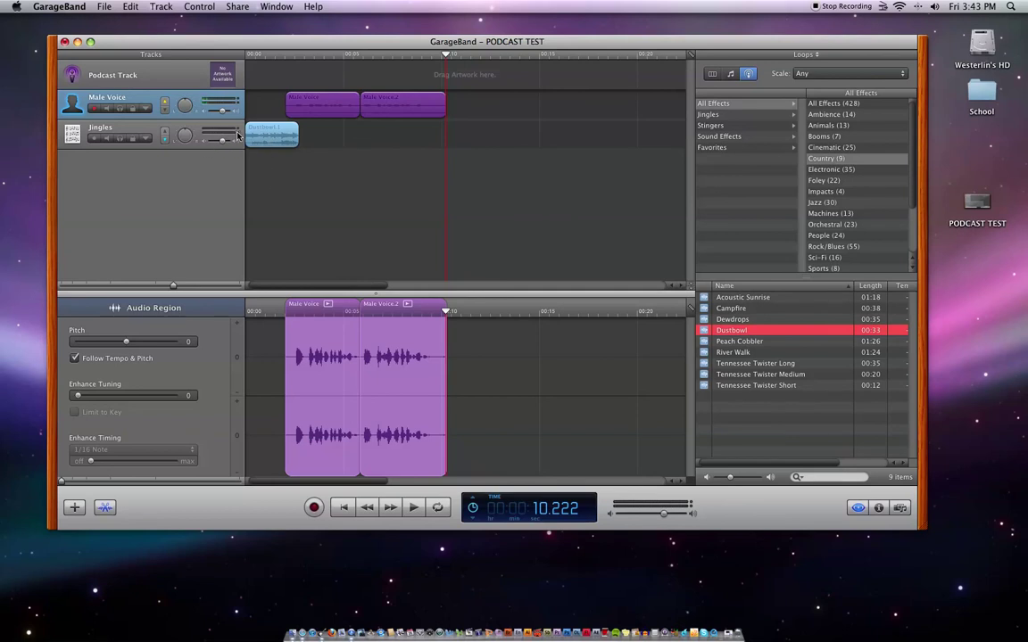
# Hide the track editor and reopen it for the first Male Voice region
pyautogui.click(134, 128)
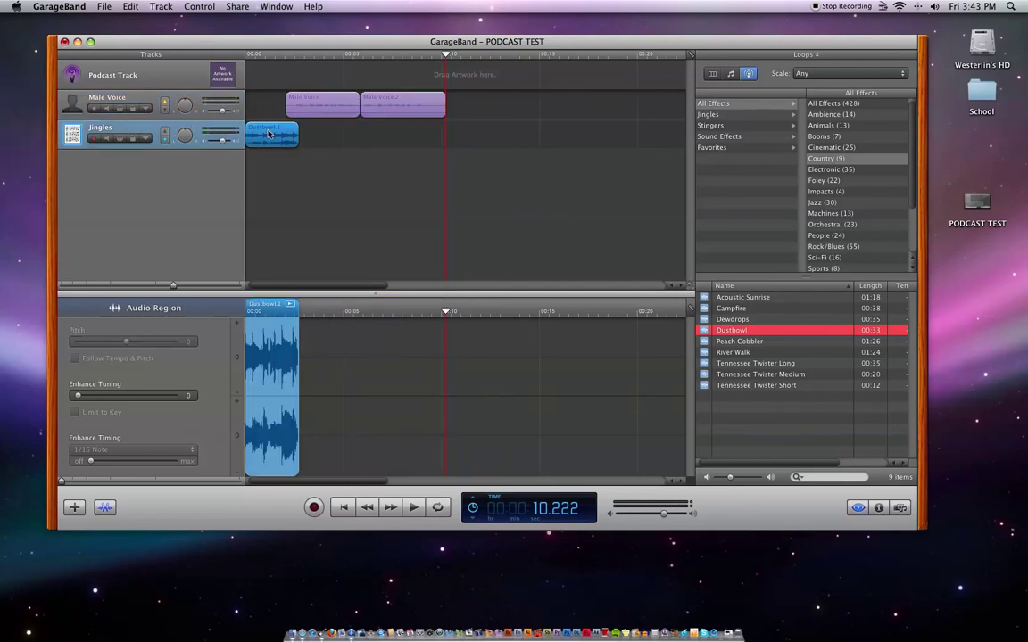
pyautogui.press('super+e')
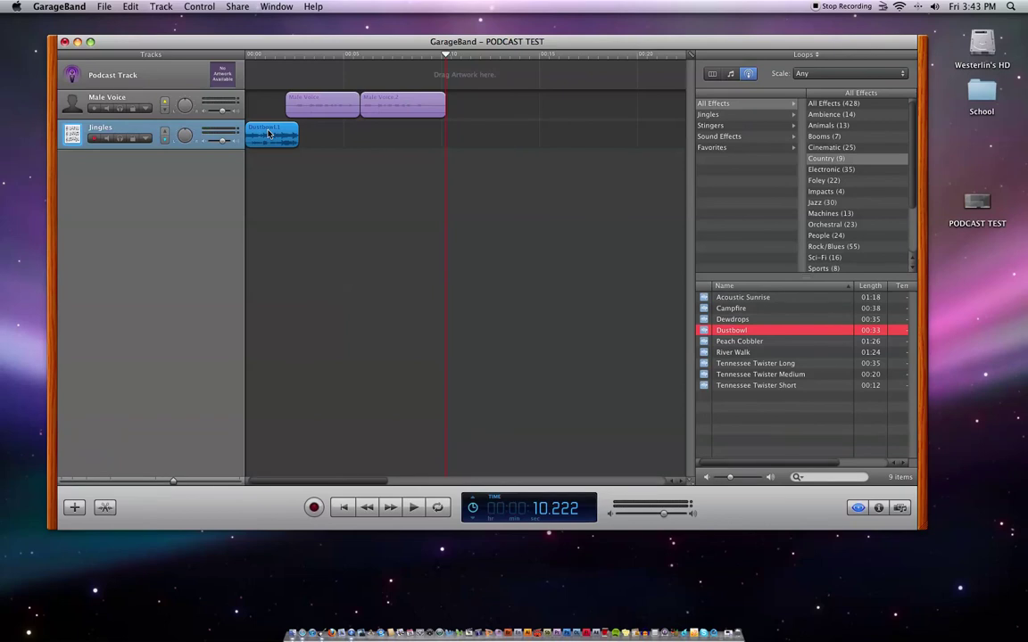
pyautogui.click(290, 103)
pyautogui.press('super+e')
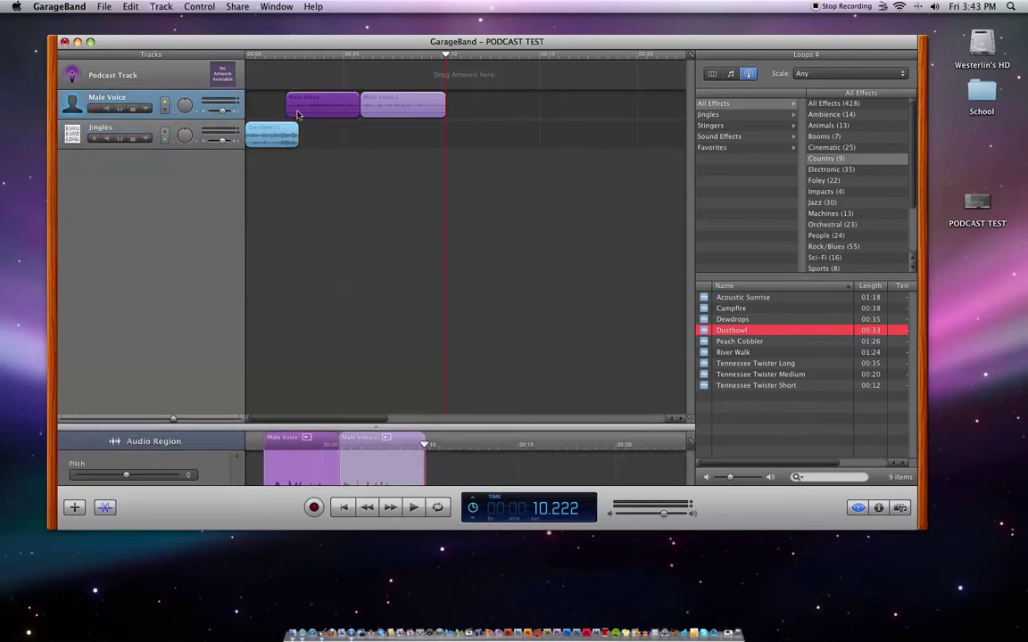
# Raise the Male Voice track volume slightly and lower the Jingles track volume slightly
pyautogui.click(223, 112)
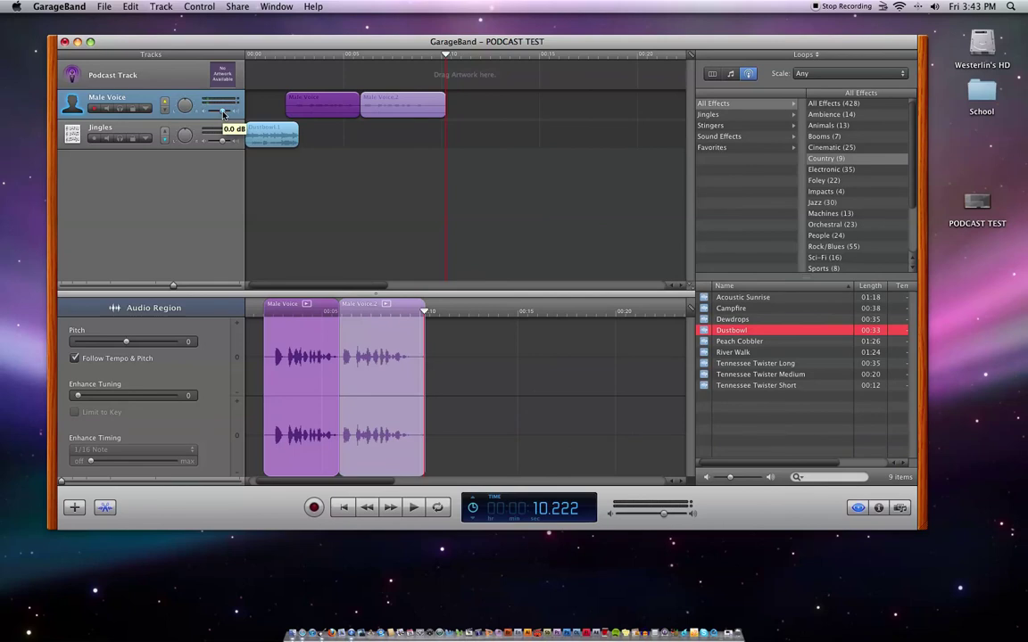
pyautogui.moveTo(223, 115); pyautogui.dragTo(224, 114)
pyautogui.click(265, 138)
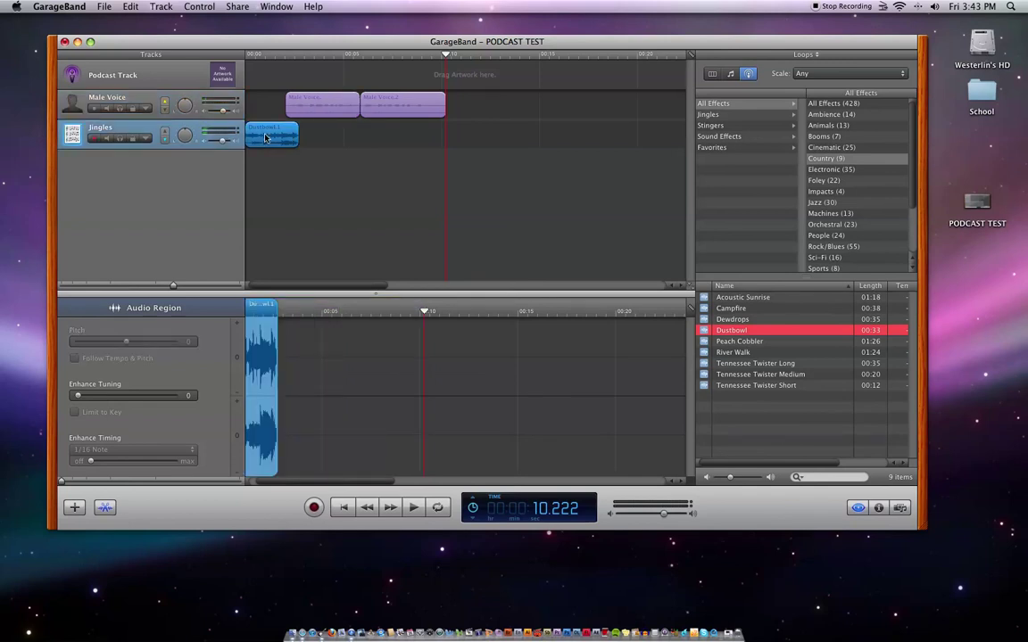
pyautogui.click(222, 145)
pyautogui.moveTo(222, 144); pyautogui.dragTo(219, 144)
# Play the podcast again from the beginning to the end of the voice clips to check the volume balance
pyautogui.moveTo(446, 56); pyautogui.dragTo(207, 83)
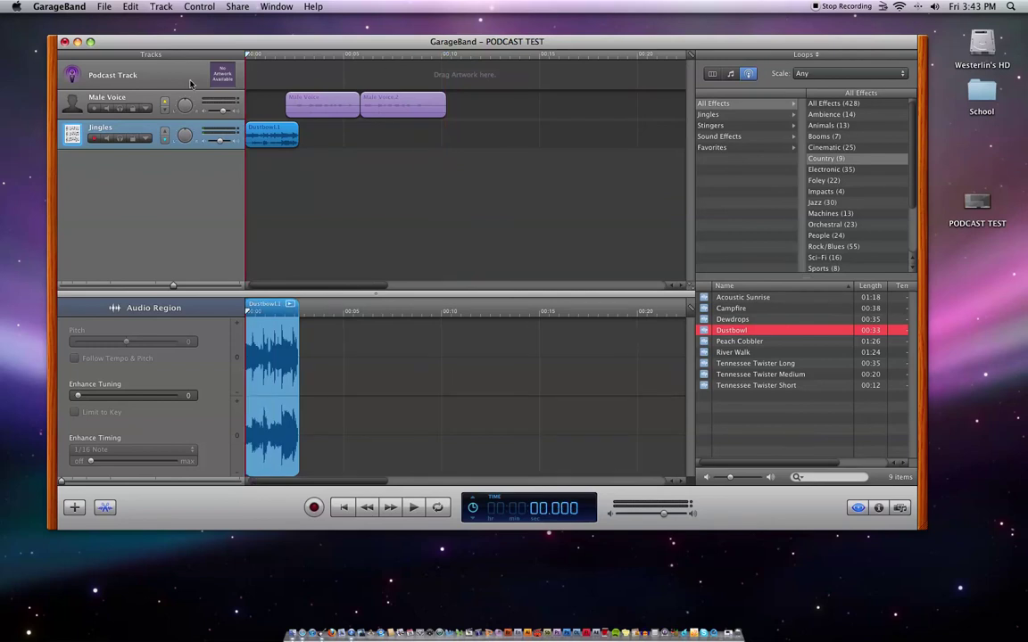
pyautogui.press('space')
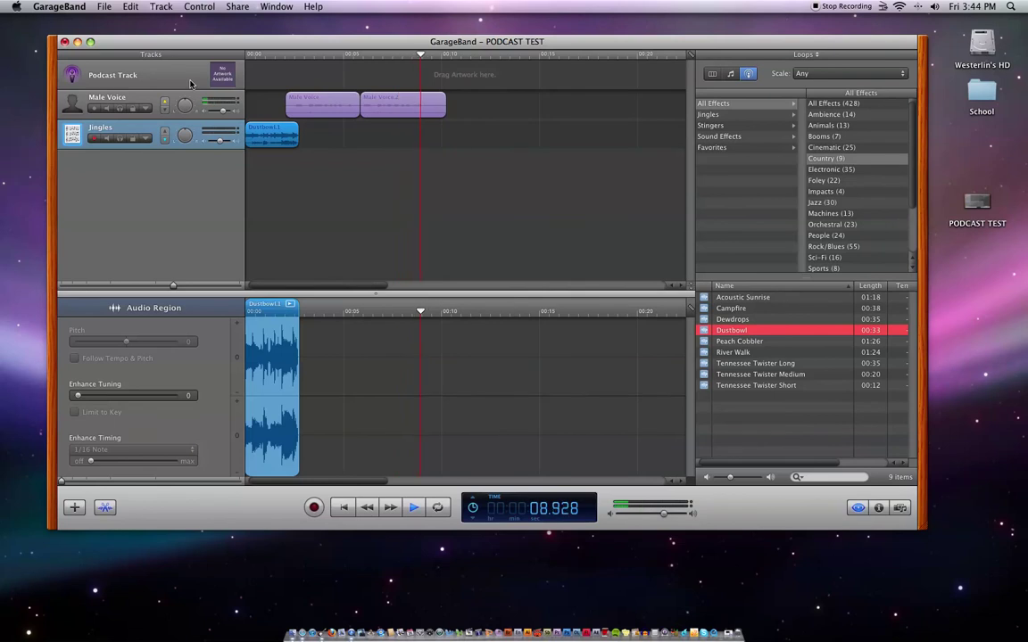
pyautogui.press('space')
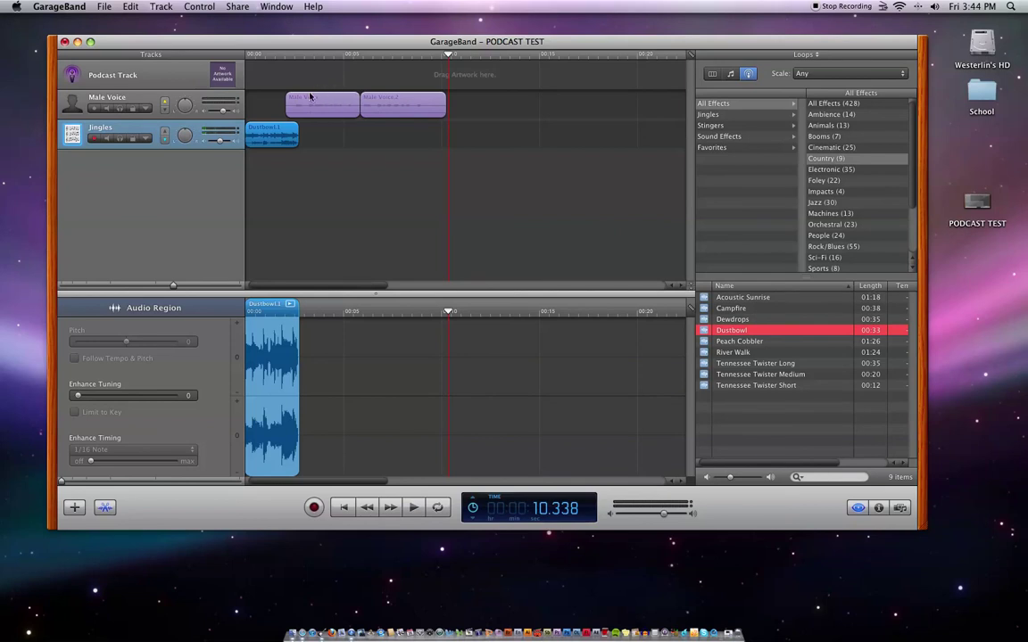
# Start sending the podcast to iTunes and clear the default playlist, artist, composer and album names
pyautogui.click(236, 8)
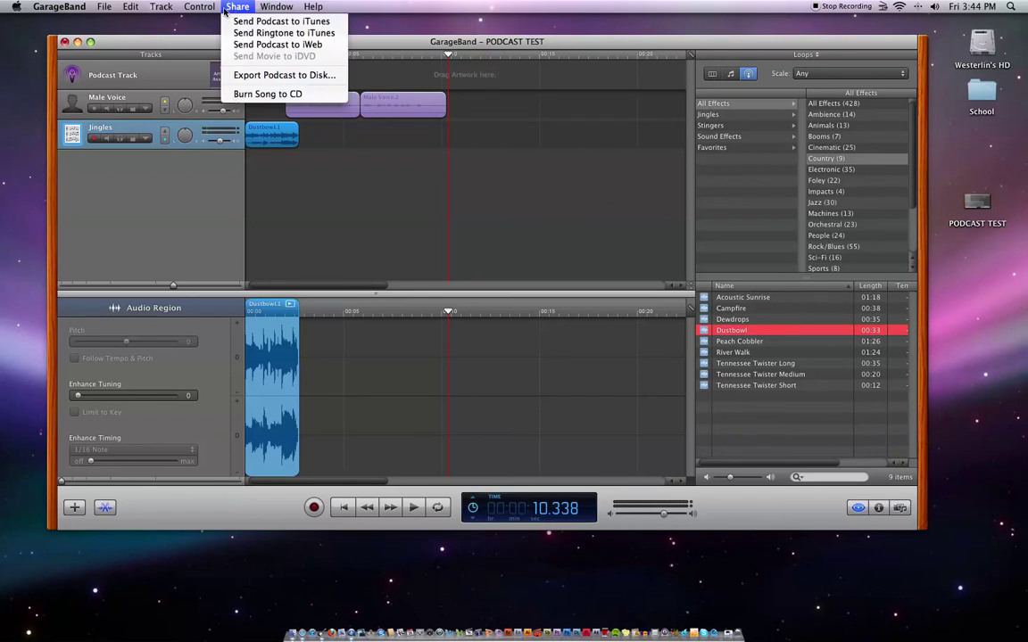
pyautogui.click(243, 21)
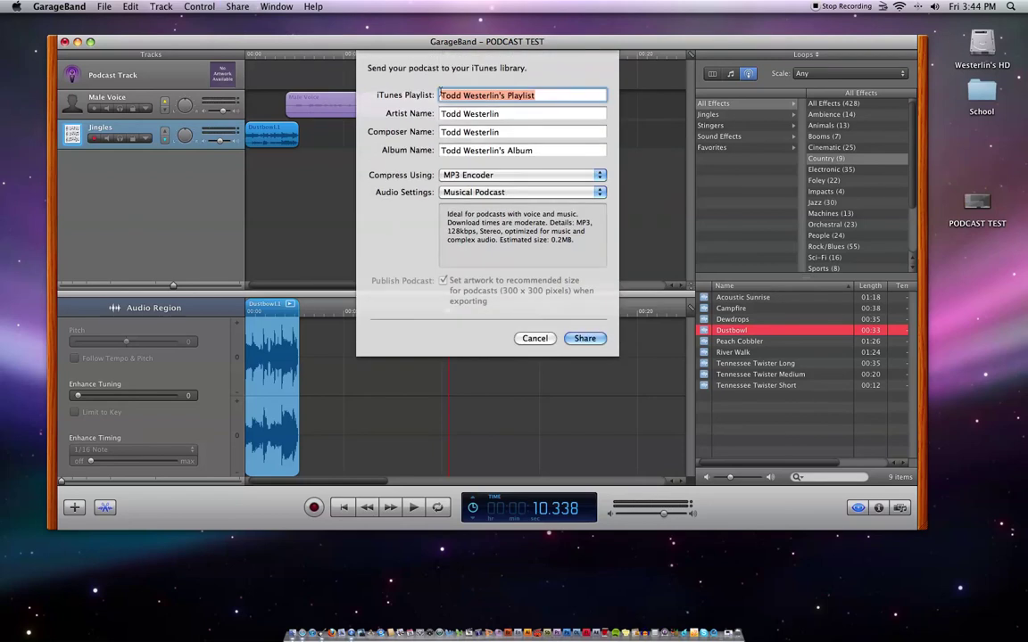
pyautogui.press('BackSpace')
pyautogui.press('Tab')
pyautogui.press('BackSpace')
pyautogui.press('Tab')
pyautogui.write('rim')
pyautogui.press('Tab')
pyautogui.press('BackSpace')
pyautogui.hotkey('shift', 'Tab')
pyautogui.press('BackSpace')
pyautogui.hotkey('shift', 'Tab')
pyautogui.hotkey('shift', 'Tab')
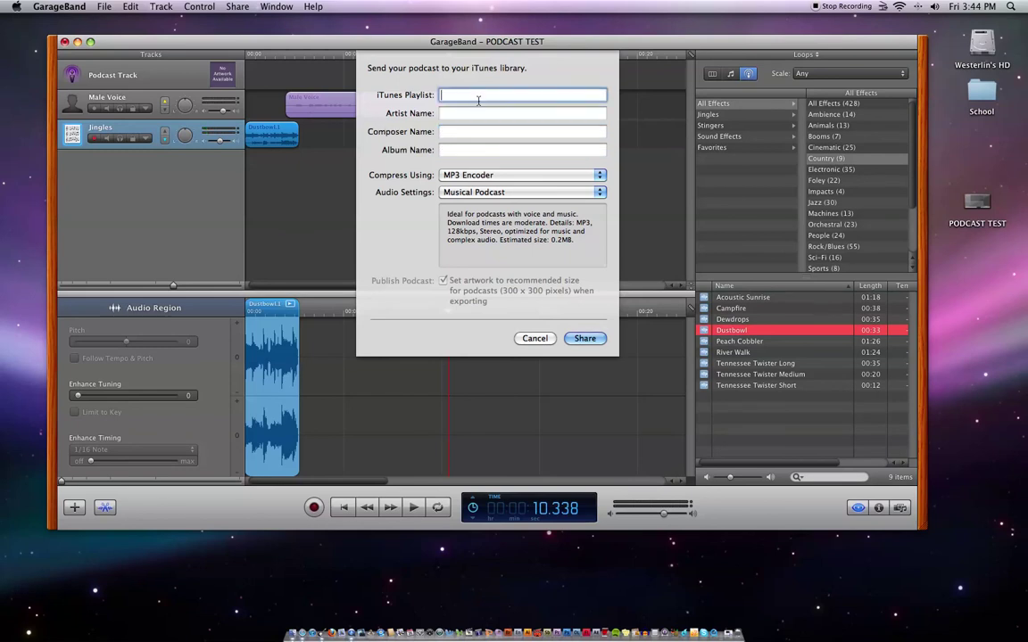
# Name the iTunes playlist PODCAST_TEST
pyautogui.write('T')
pyautogui.press('BackSpace')
pyautogui.write('PODCAST_TESST')
pyautogui.click(440, 95)
pyautogui.write('O')
# Copy the playlist name PODCAST_TEST into the artist, composer and album names
pyautogui.moveTo(510, 95); pyautogui.dragTo(365, 89)
pyautogui.press('super+c')
pyautogui.click(458, 111)
pyautogui.press('super+v')
pyautogui.click(460, 132)
pyautogui.press('super+v')
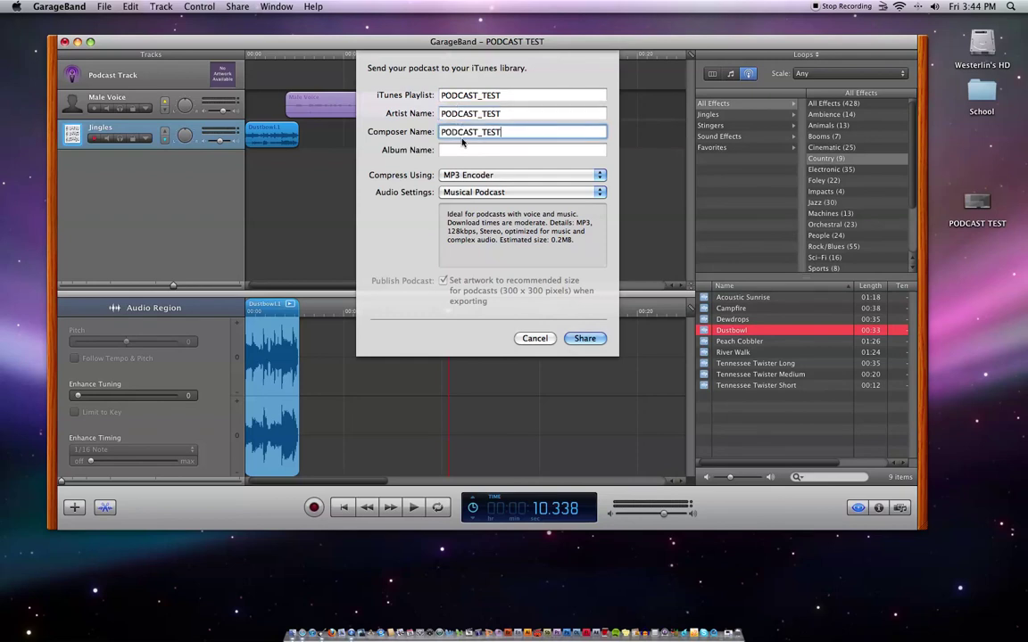
pyautogui.press('Tab')
pyautogui.press('super+v')
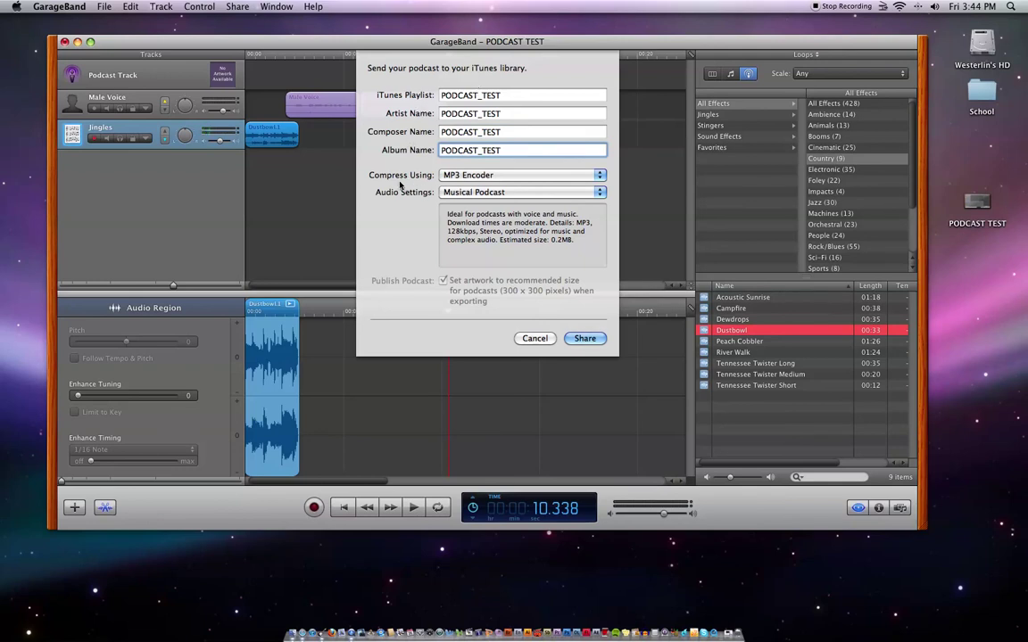
# Review the available compression encoders and podcast audio settings, keeping MP3 Encoder and Musical Podcast
pyautogui.click(453, 178)
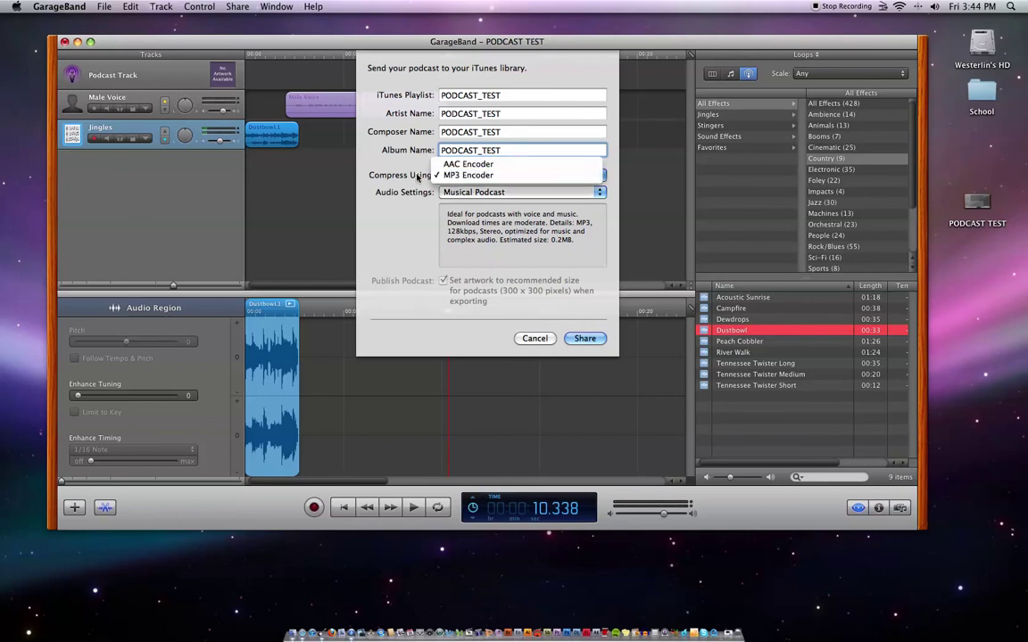
pyautogui.click(417, 177)
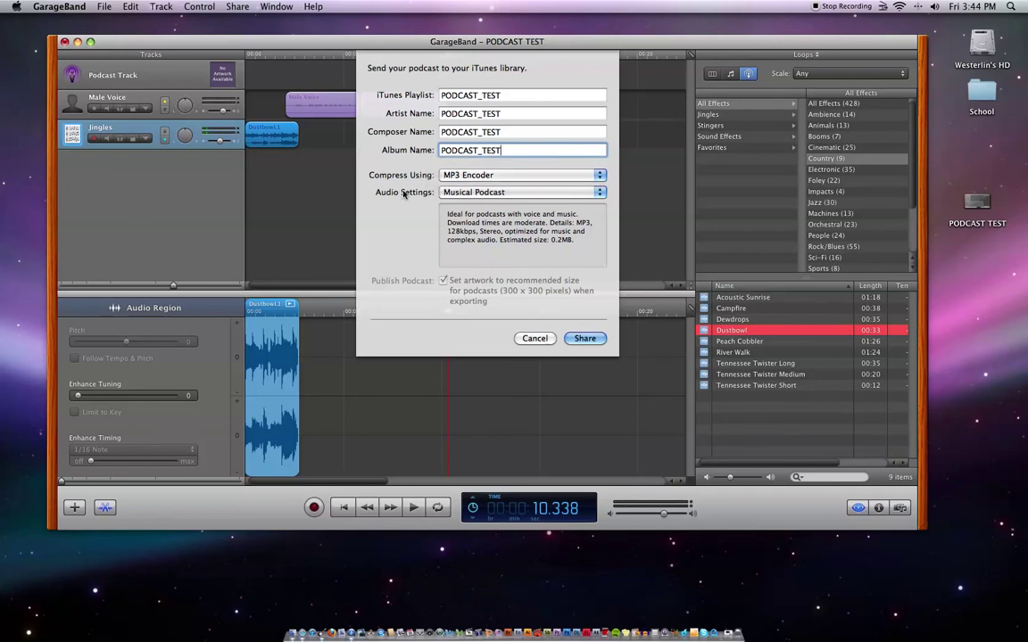
pyautogui.click(471, 194)
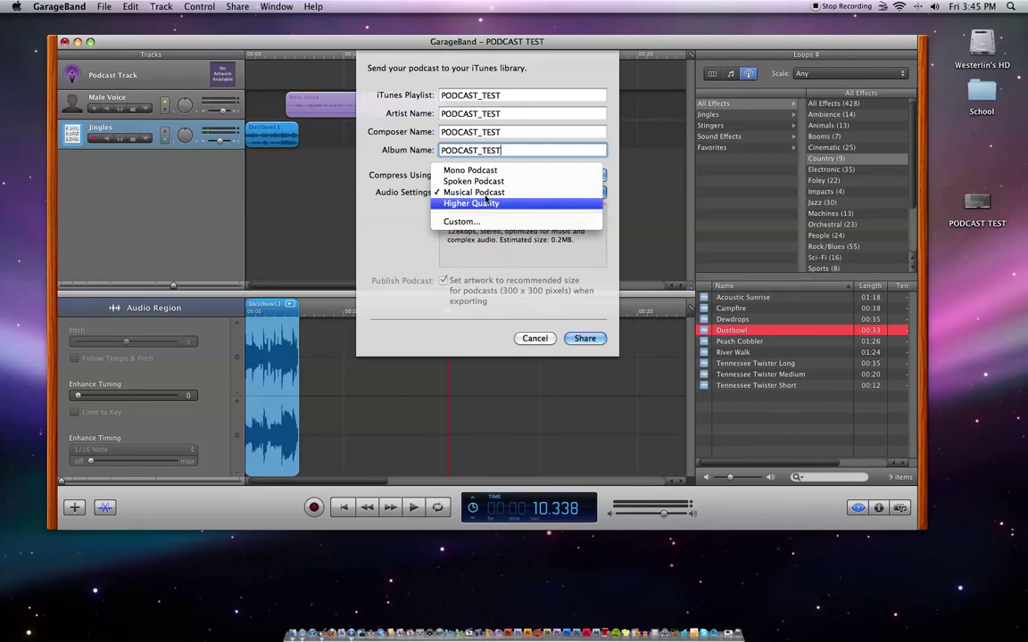
pyautogui.click(380, 165)
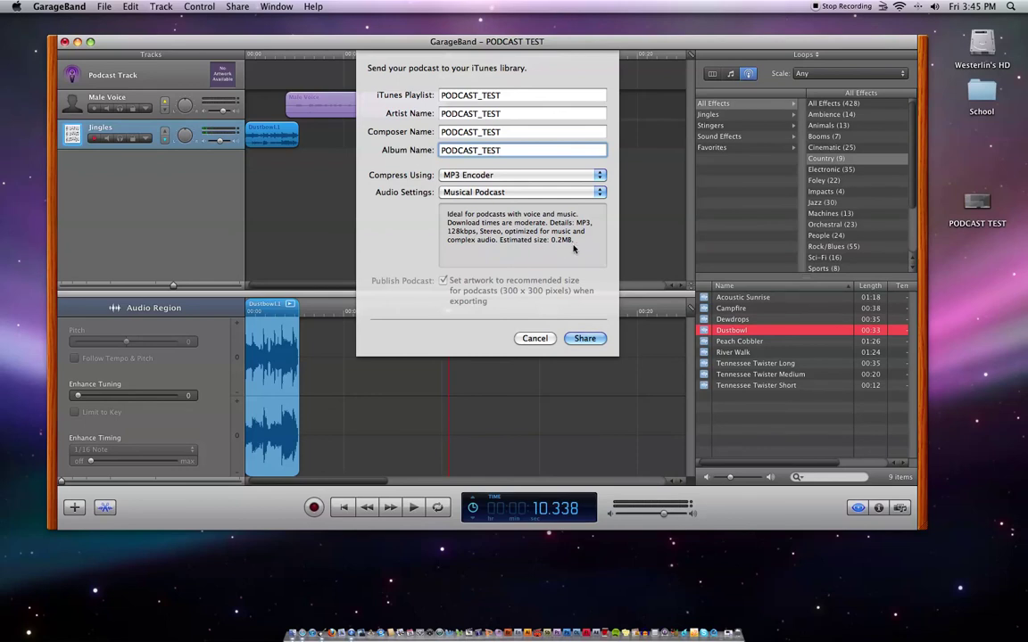
pyautogui.click(482, 176)
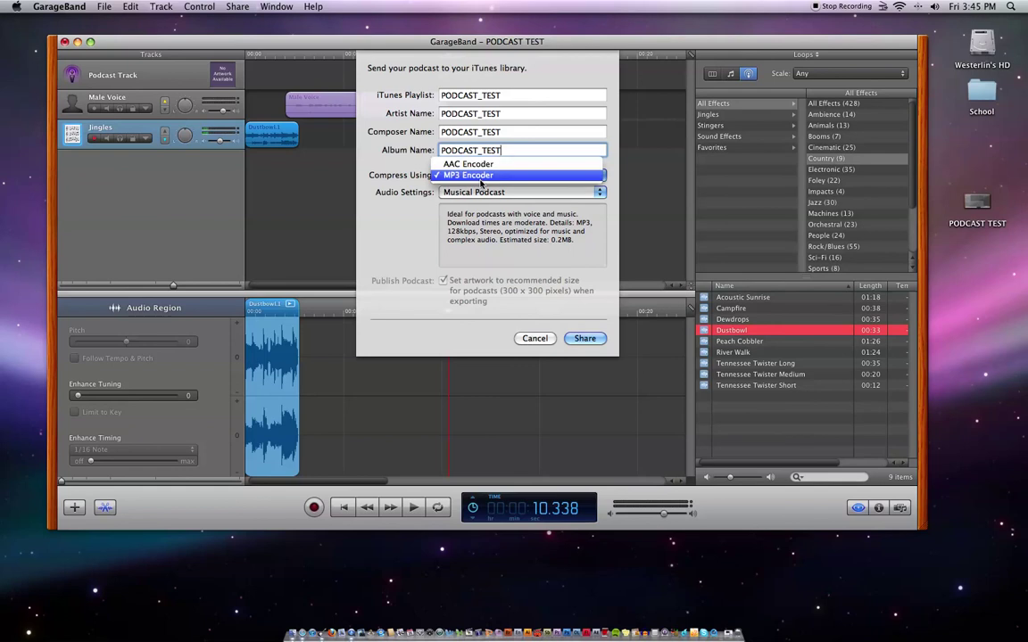
pyautogui.click(480, 176)
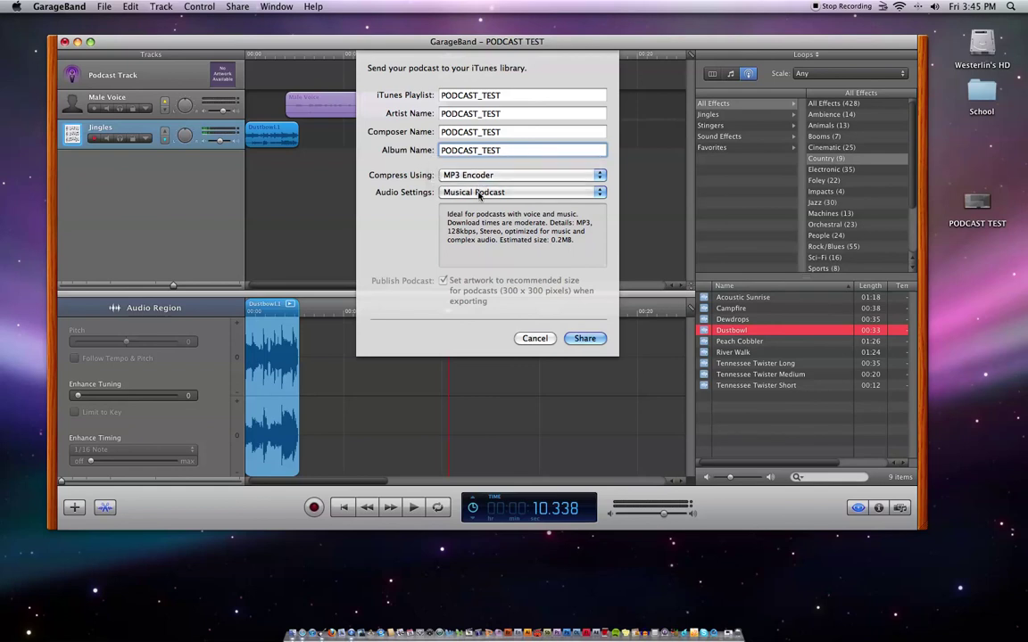
# Try the Higher Quality audio setting, then switch back to Musical Podcast
pyautogui.click(480, 193)
pyautogui.click(470, 206)
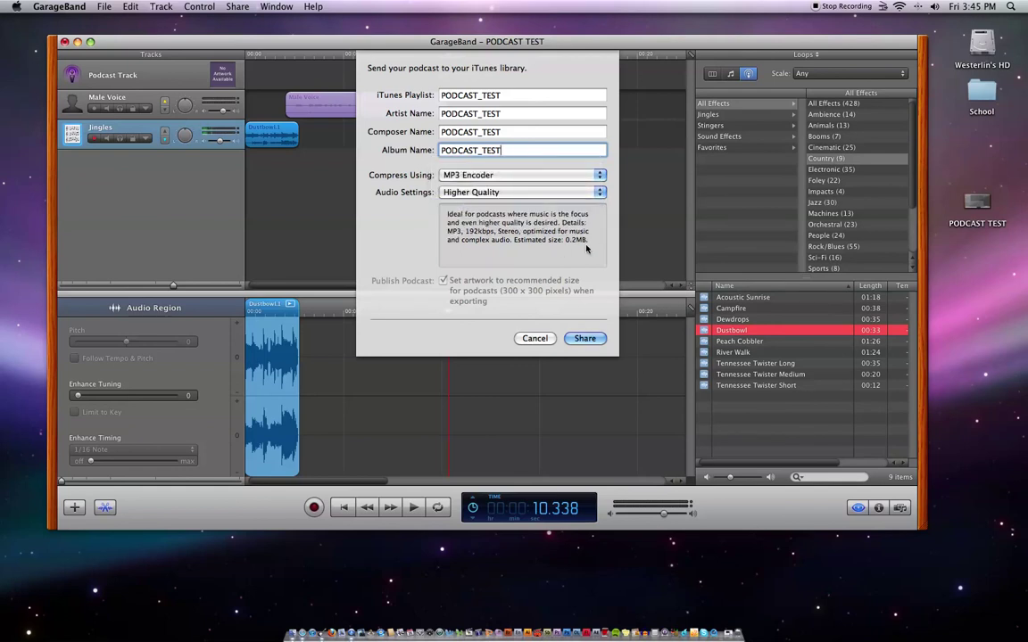
pyautogui.click(467, 192)
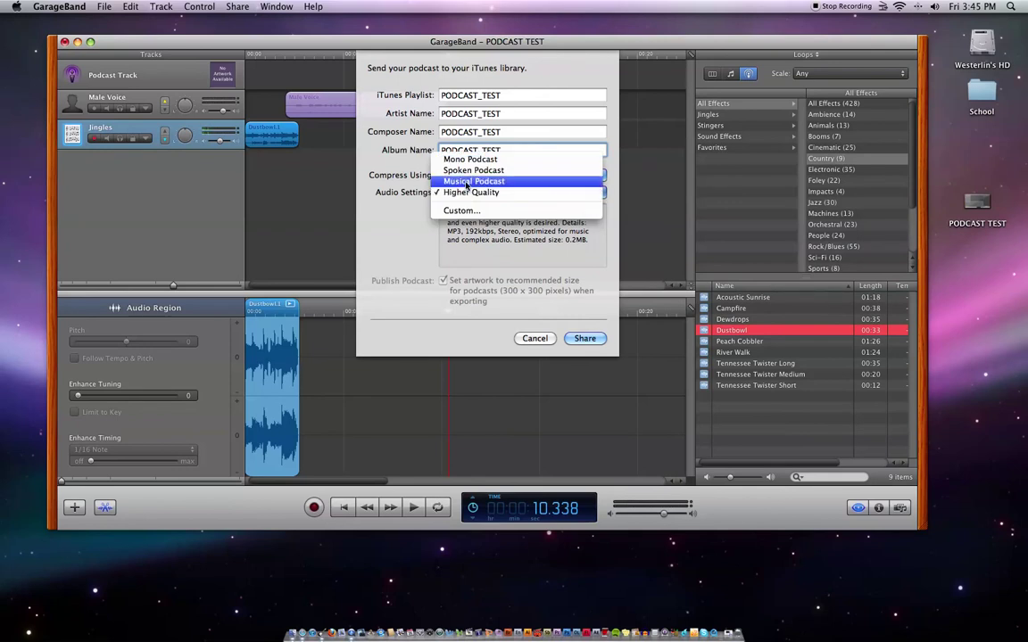
pyautogui.click(468, 183)
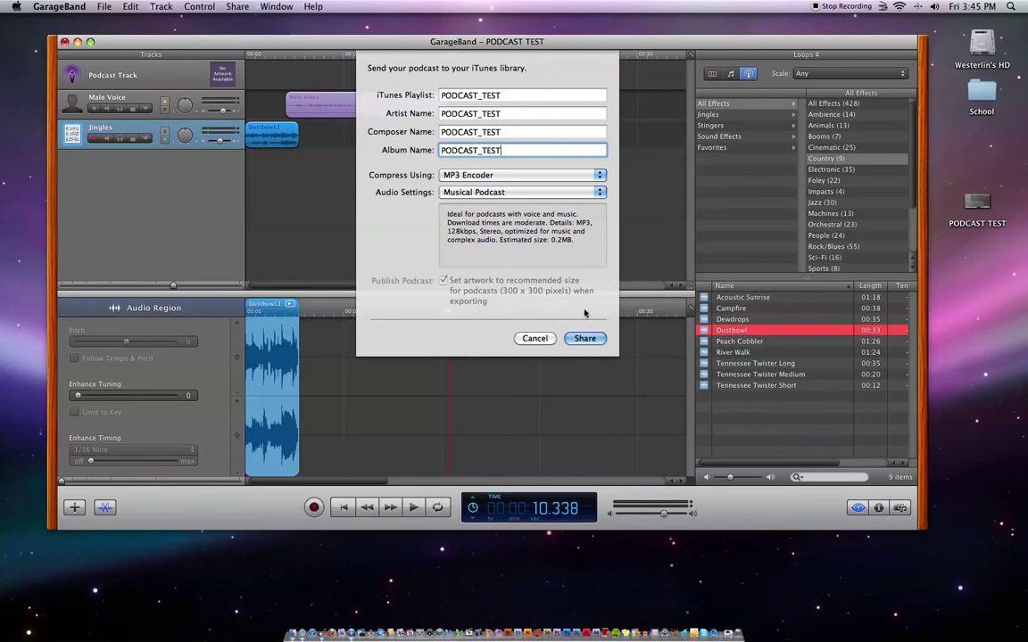
# Share the podcast to the iTunes library and dismiss the account sign-in request for automatic downloads
pyautogui.click(585, 338)
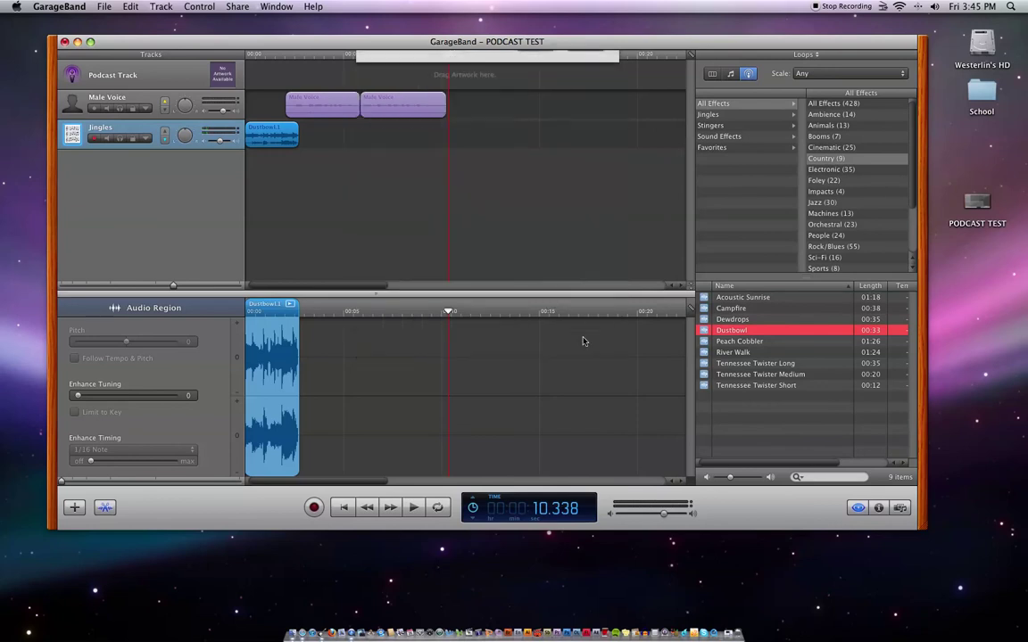
pyautogui.click(613, 239)
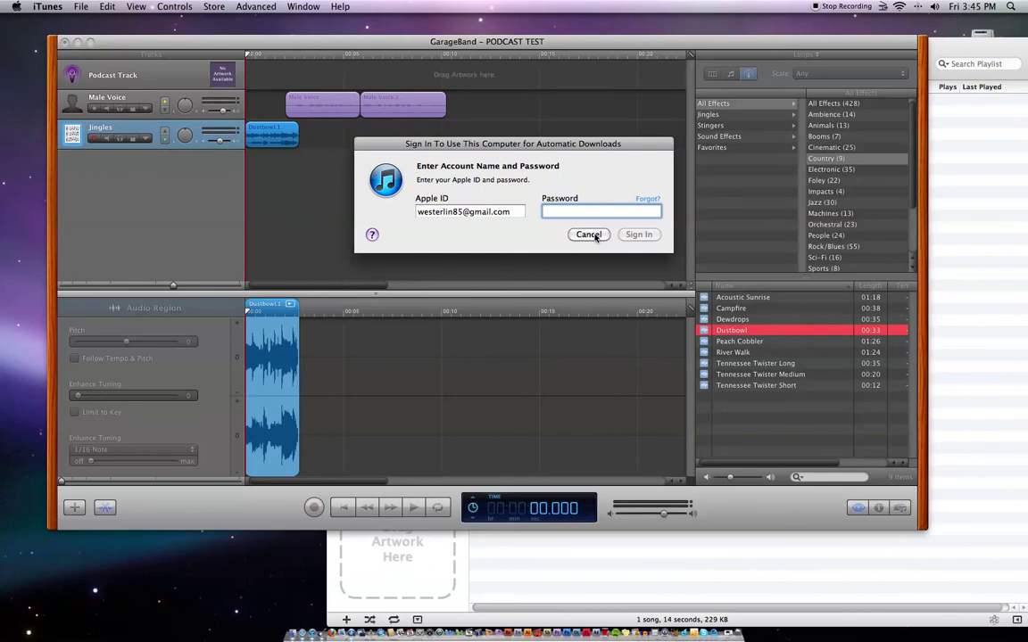
pyautogui.click(589, 235)
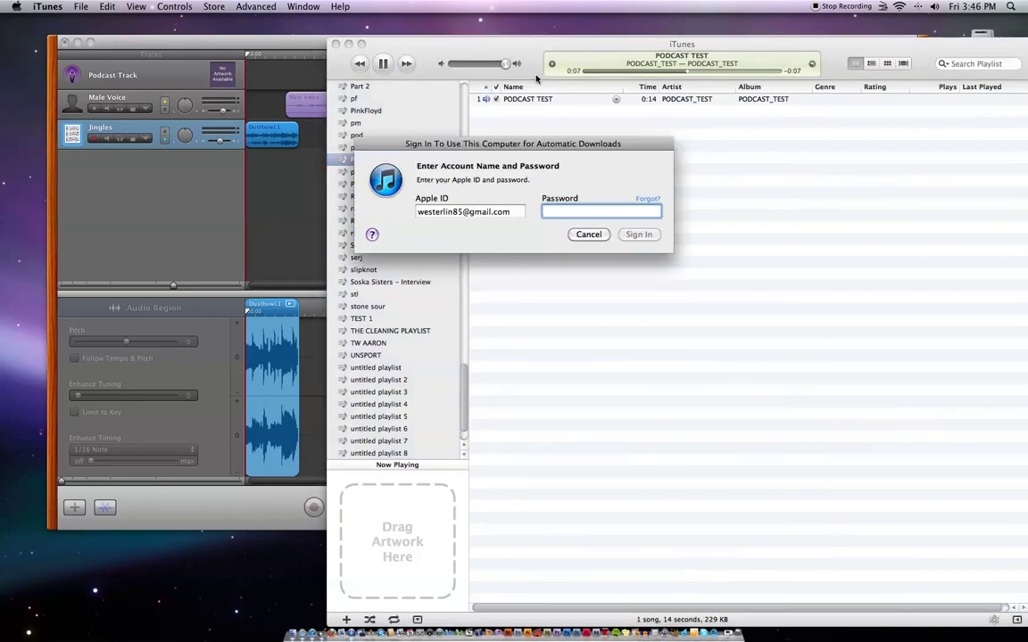
pyautogui.press('Escape')
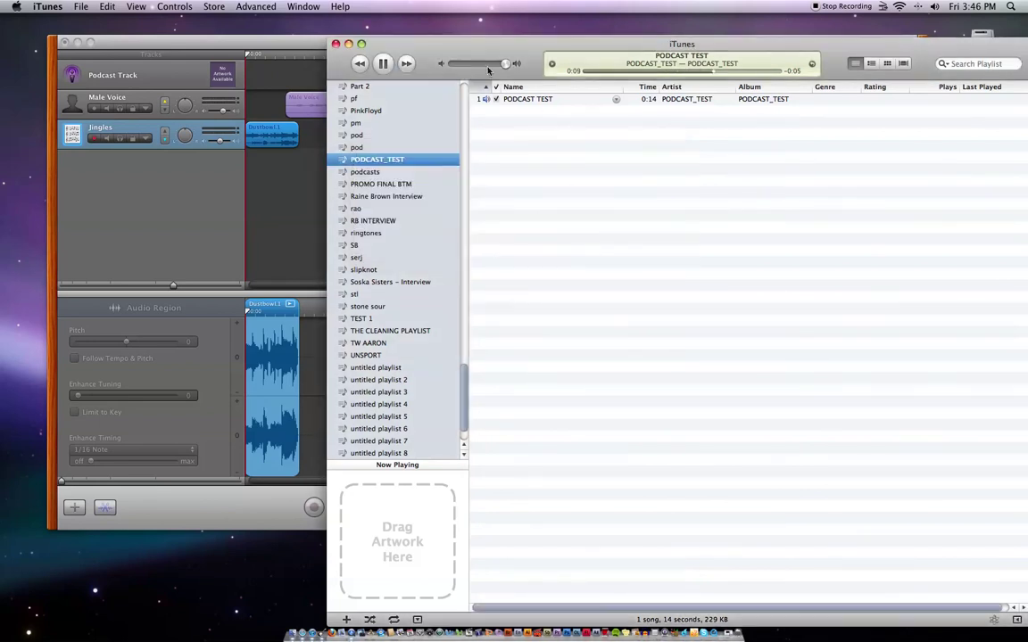
# Pause the exported PODCAST TEST track in iTunes and minimize the iTunes window
pyautogui.click(382, 63)
pyautogui.scroll(-2, 394, 142)
pyautogui.scroll(5, 424, 145)
pyautogui.scroll(3, 423, 143)
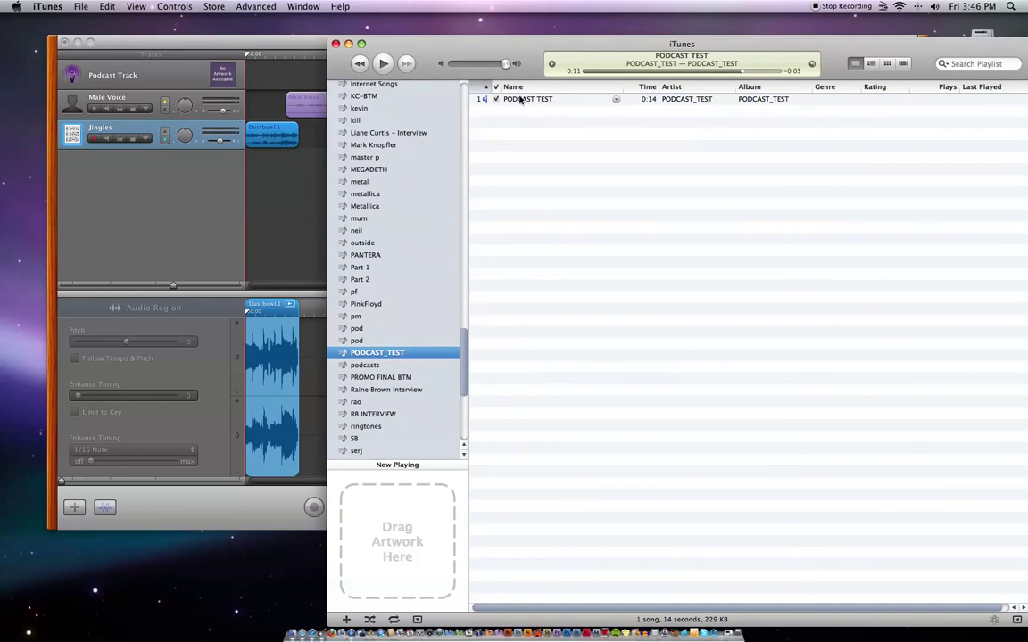
pyautogui.click(349, 45)
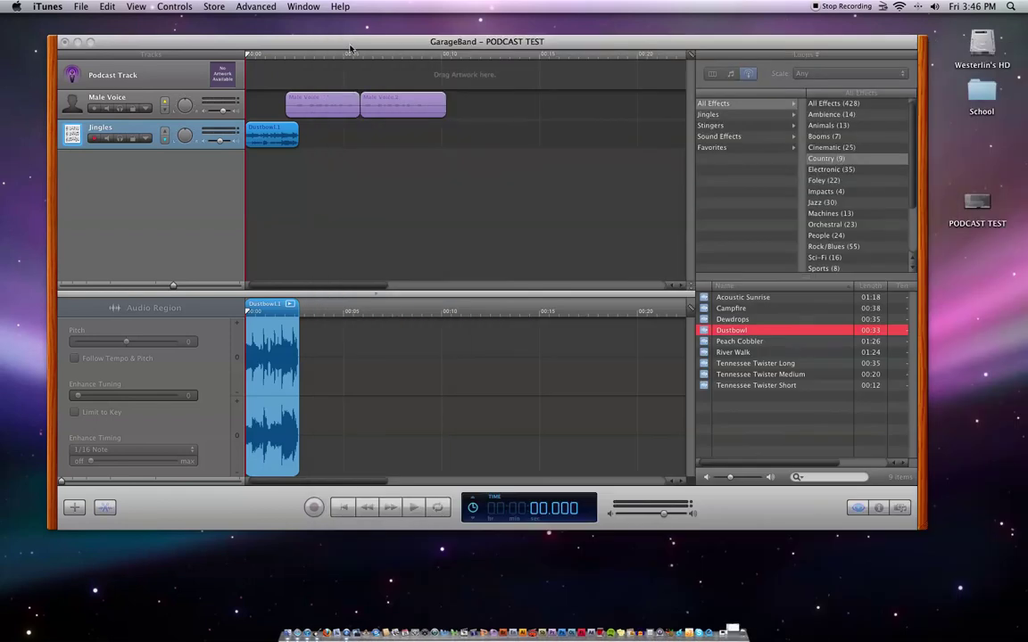